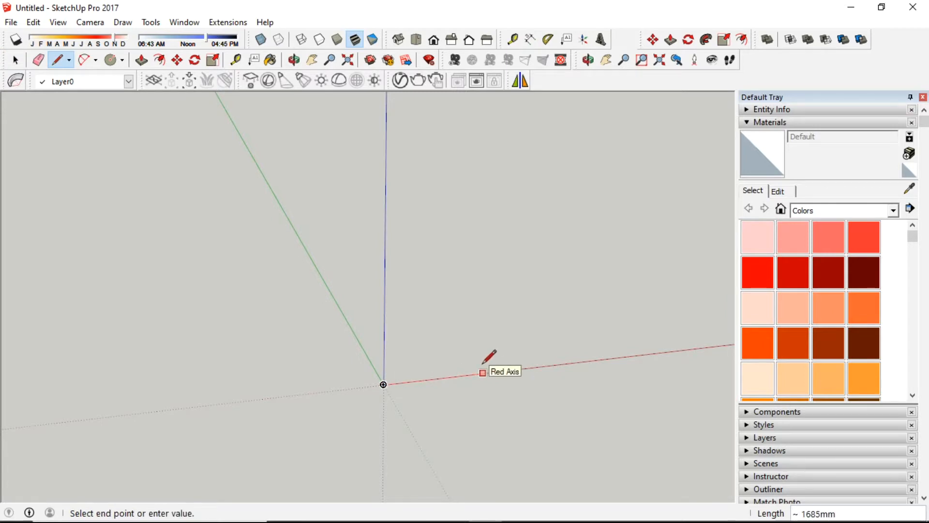
Step: Draw a 60 mm line from the origin along the red axis
{"action": "type", "text": "60"}
{"action": "key", "text": "Return"}
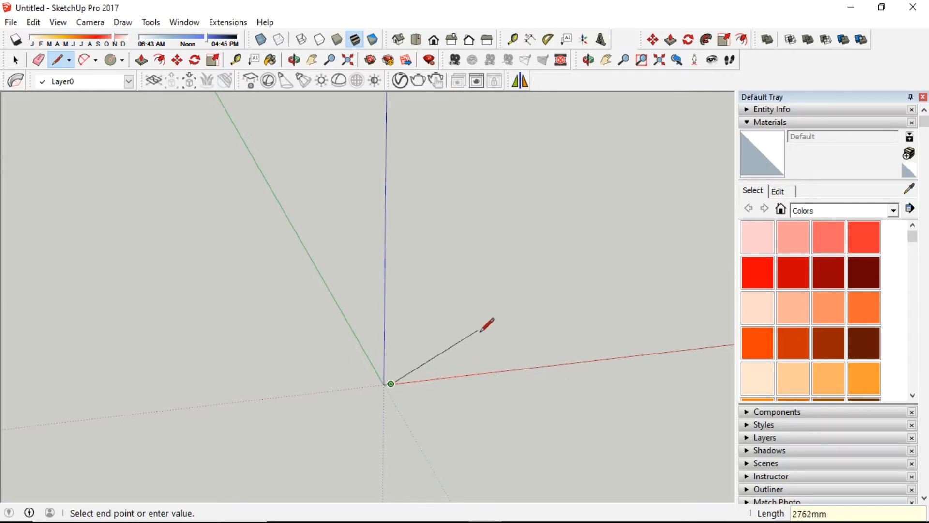
{"action": "key", "text": "space"}
Step: Complete a rectangle on the ground from the 60 mm line, with a 30 mm side along the green direction, closing at the origin
{"action": "middle_click_drag", "start_coordinate": [358, 390], "coordinate": [421, 387]}
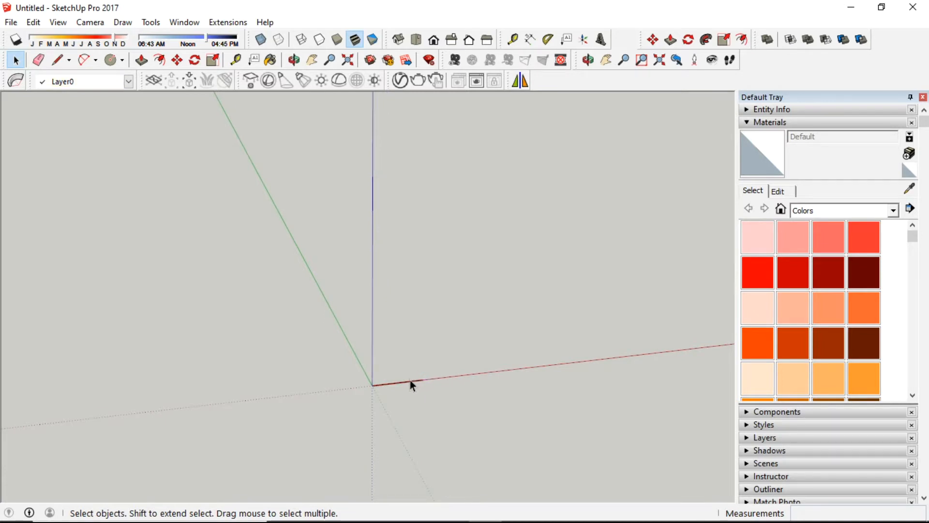
{"action": "left_click", "coordinate": [588, 60]}
{"action": "left_click_drag", "start_coordinate": [434, 349], "coordinate": [390, 363]}
{"action": "right_click", "coordinate": [394, 333]}
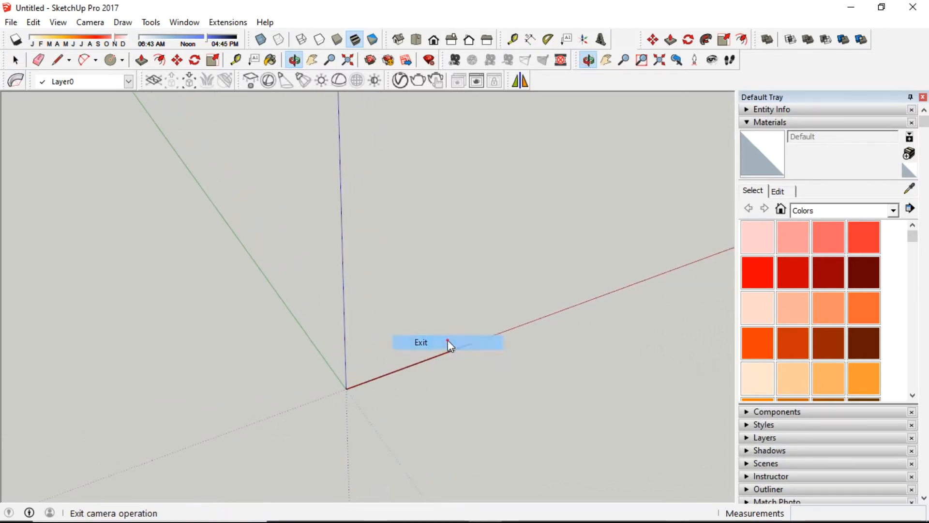
{"action": "left_click", "coordinate": [448, 341]}
{"action": "left_click", "coordinate": [56, 60]}
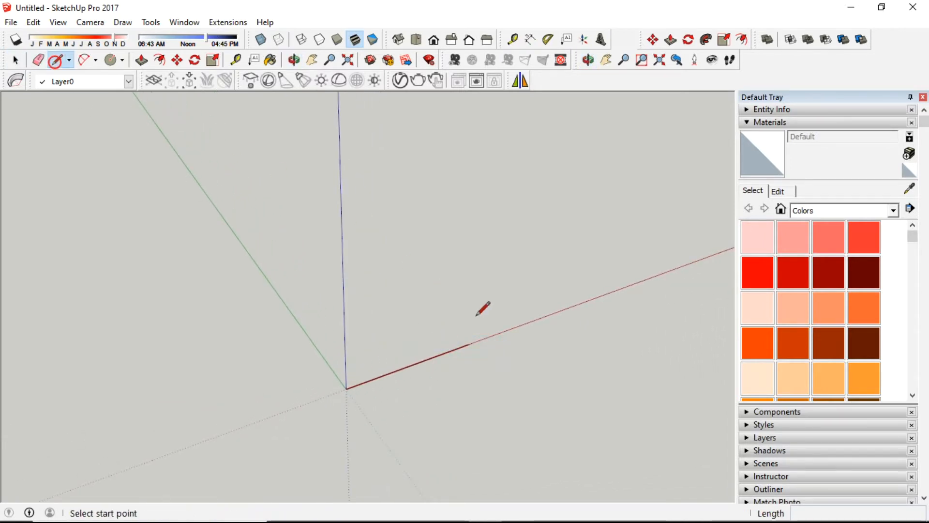
{"action": "left_click", "coordinate": [468, 343]}
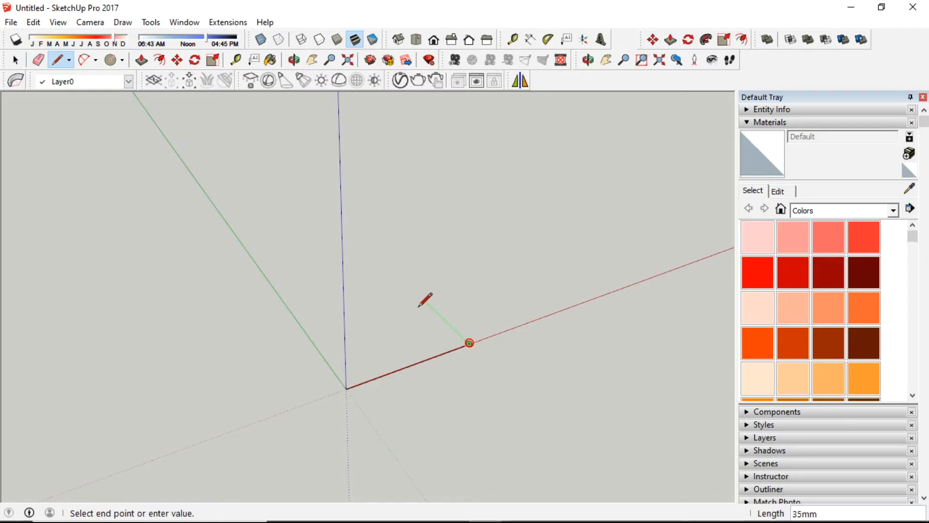
{"action": "type", "text": "3"}
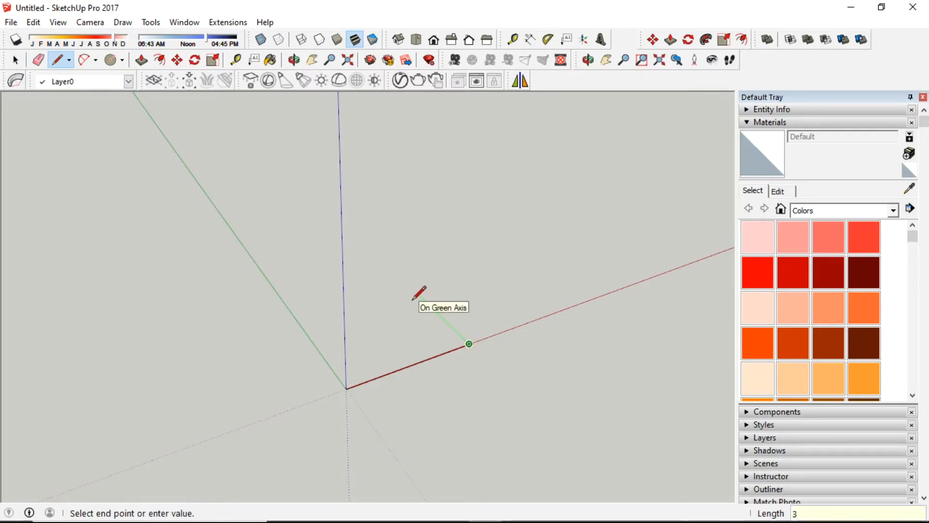
{"action": "type", "text": "0"}
{"action": "key", "text": "Return"}
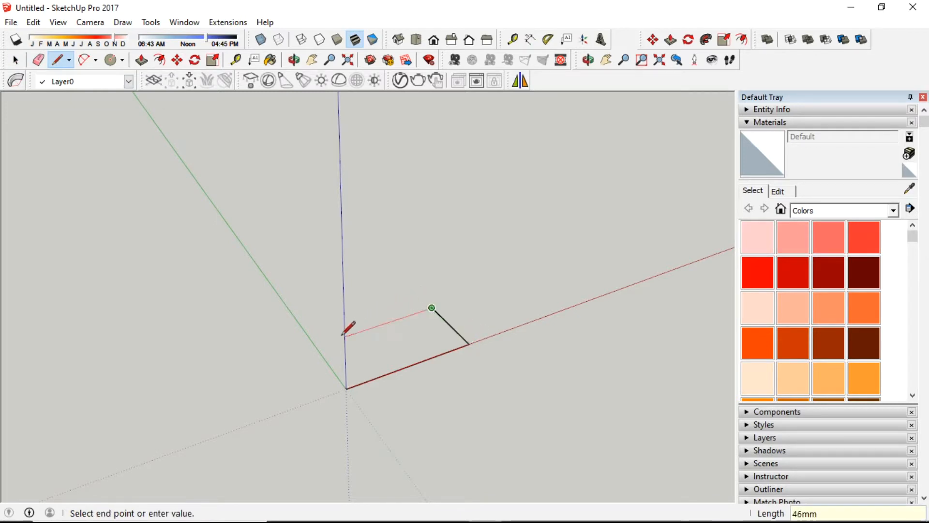
{"action": "left_click", "coordinate": [316, 345]}
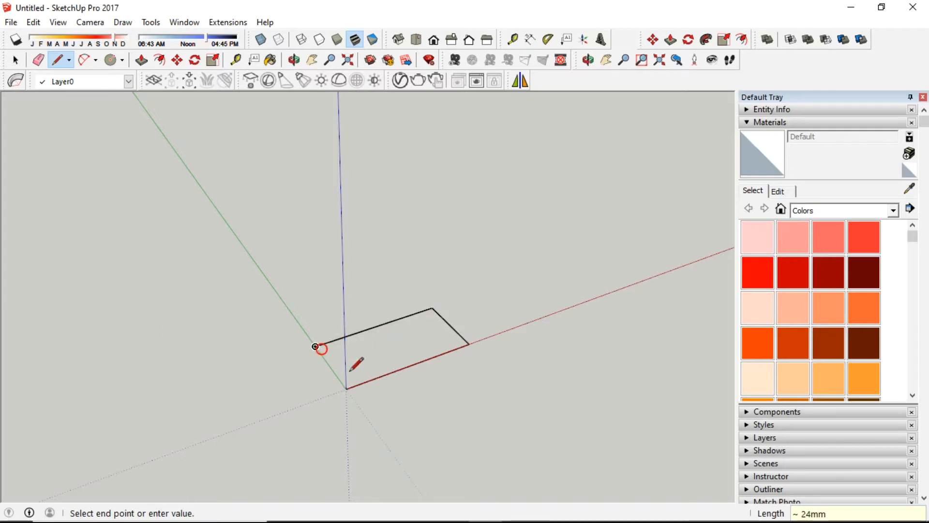
{"action": "left_click", "coordinate": [346, 389]}
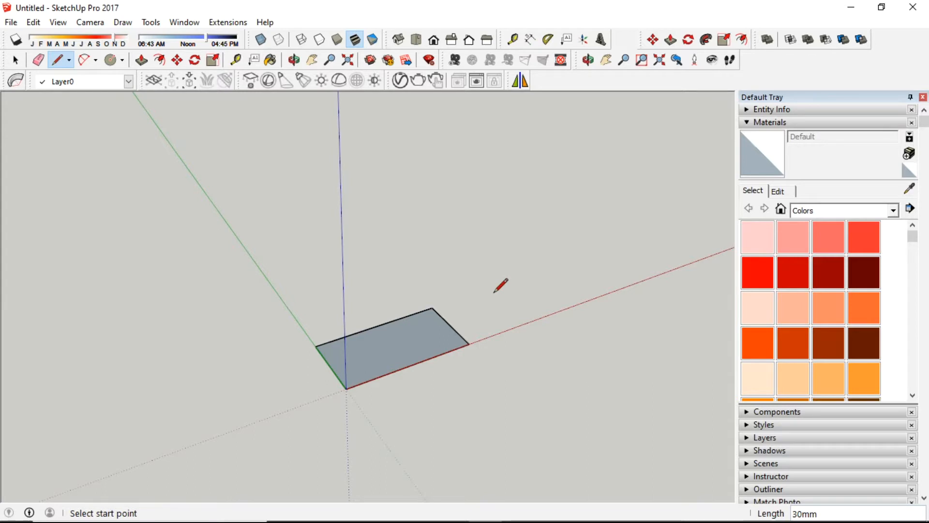
{"action": "key", "text": "space"}
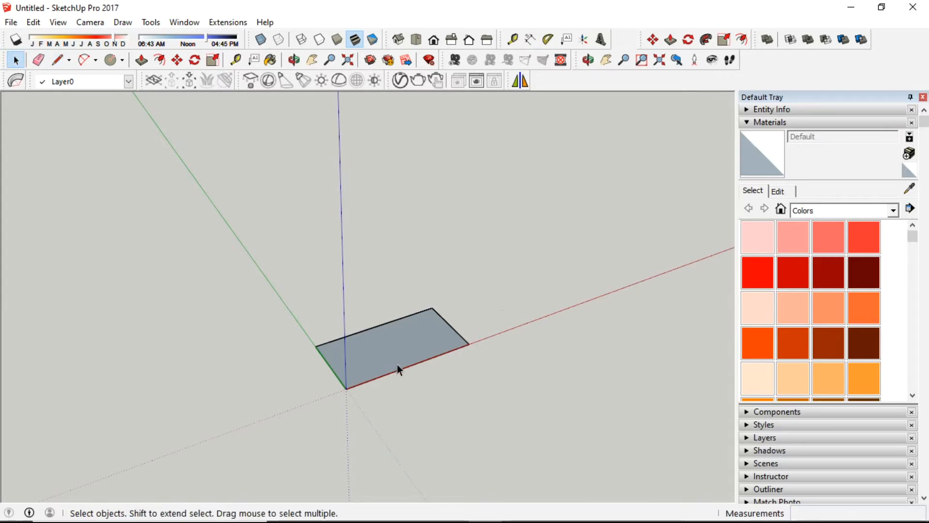
Step: Dimension the rectangle's long edge on the red axis and its short edge on the green axis
{"action": "left_click", "coordinate": [531, 39]}
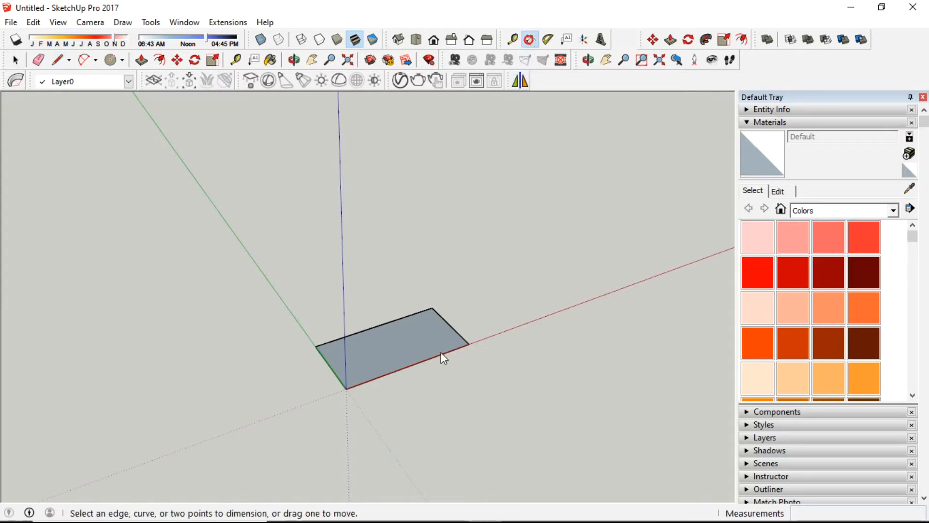
{"action": "left_click", "coordinate": [399, 373]}
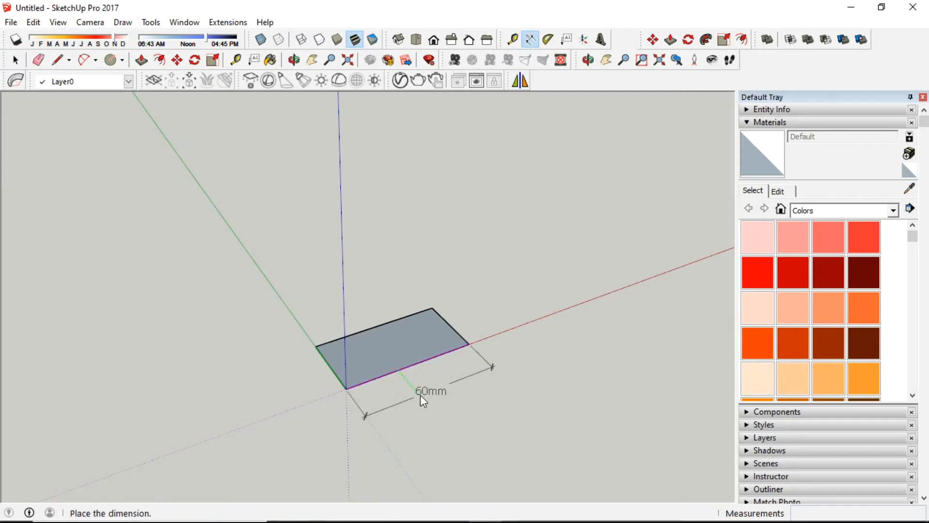
{"action": "left_click", "coordinate": [420, 394]}
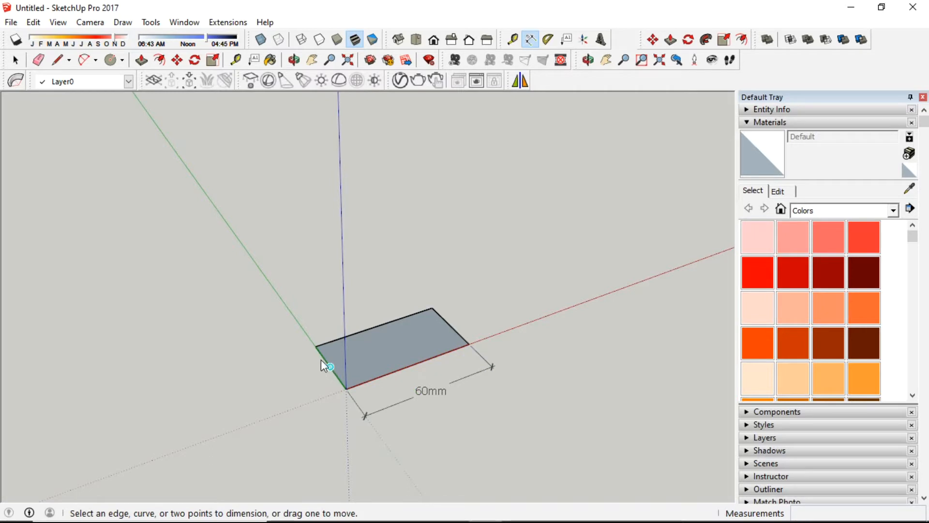
{"action": "left_click", "coordinate": [336, 379]}
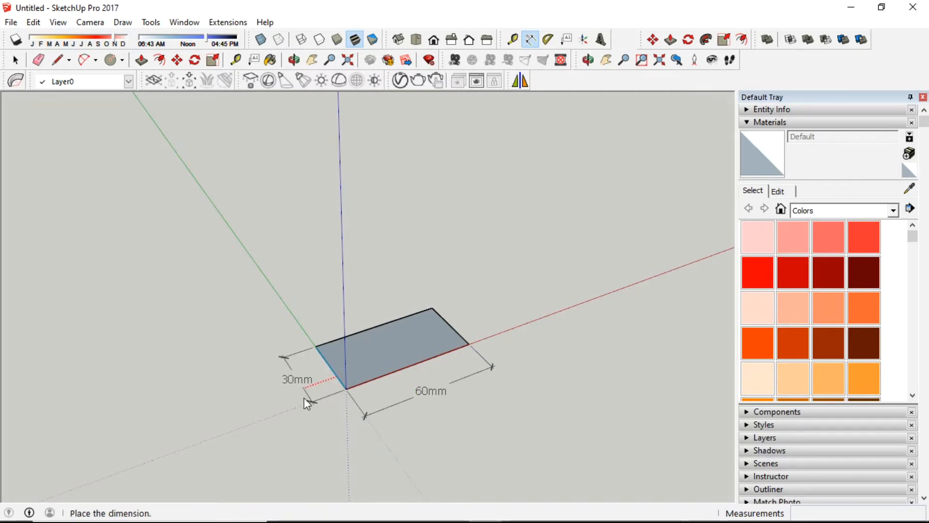
{"action": "left_click", "coordinate": [291, 406]}
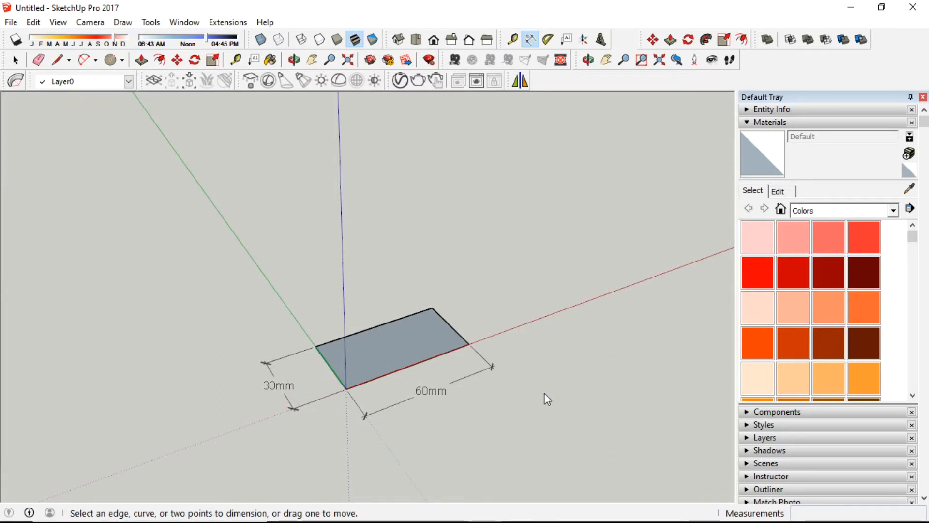
{"action": "key", "text": "space"}
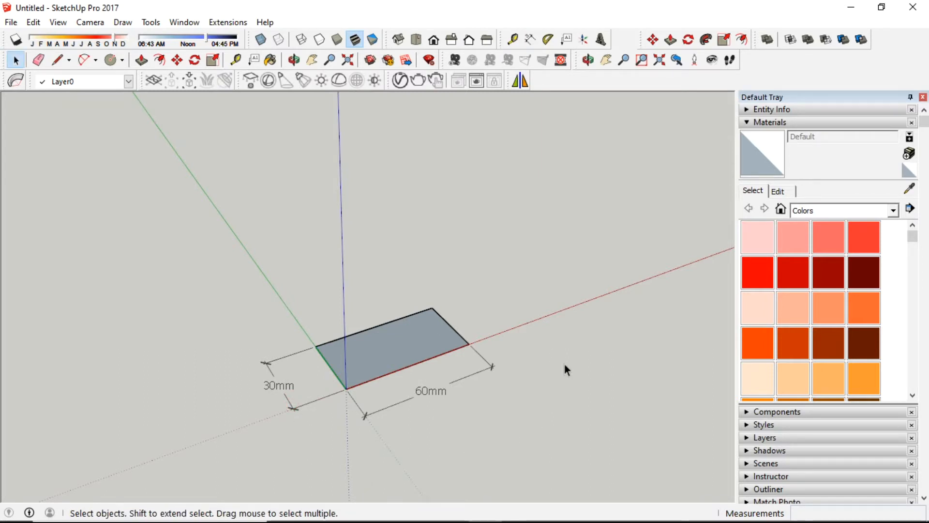
Step: Check the height in the reference drawing 1.jpg and extrude the rectangle 30 mm upward with Push/Pull
{"action": "left_click", "coordinate": [418, 516]}
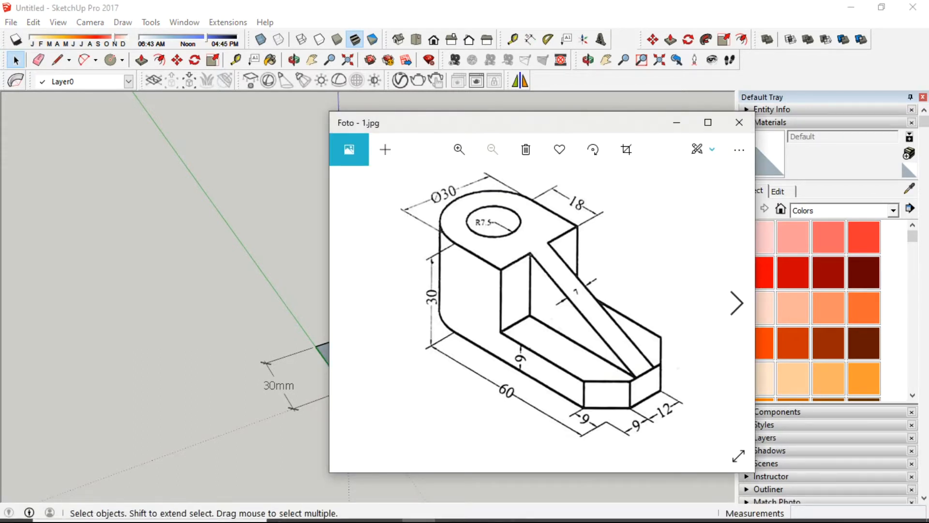
{"action": "left_click", "coordinate": [248, 336]}
{"action": "left_click", "coordinate": [141, 60]}
{"action": "left_click_drag", "start_coordinate": [382, 340], "coordinate": [382, 281]}
{"action": "type", "text": "3"}
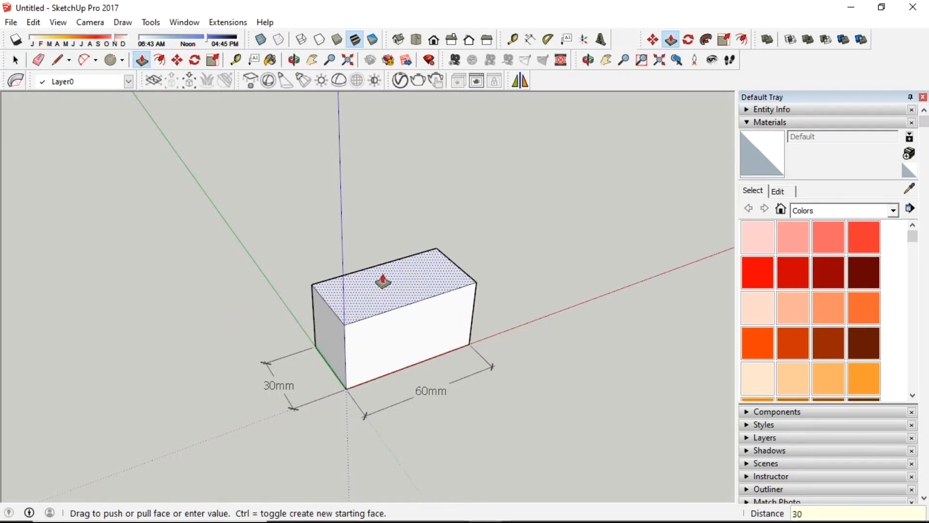
{"action": "type", "text": "0"}
{"action": "key", "text": "Return"}
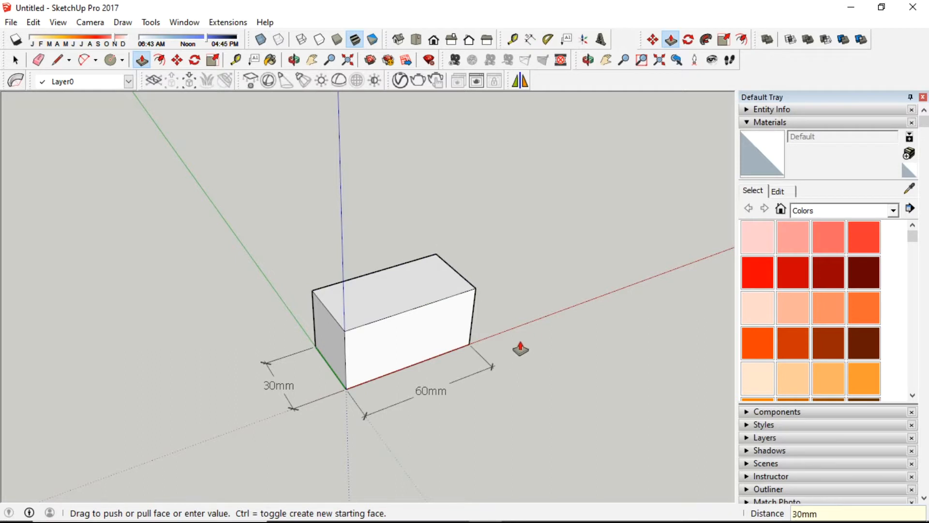
{"action": "scroll", "coordinate": [520, 349], "scroll_direction": "up", "scroll_amount": 1}
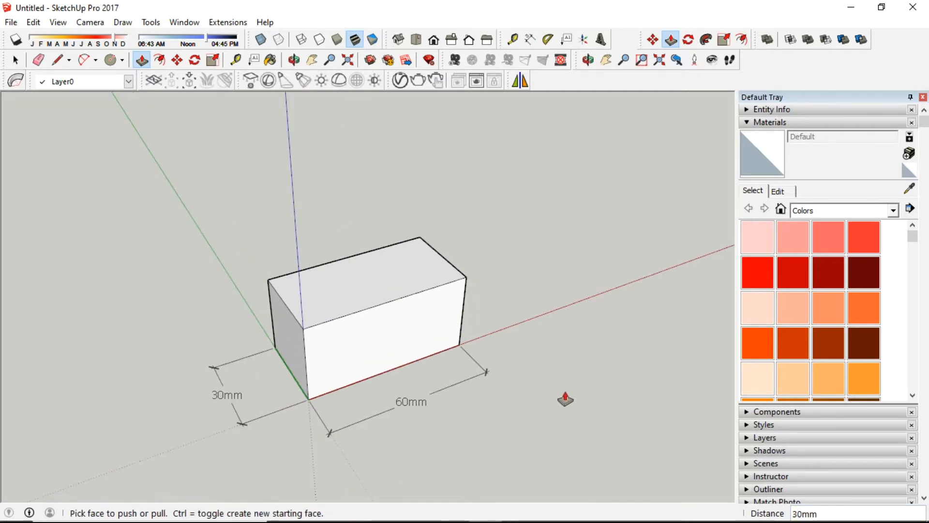
{"action": "key", "text": "space"}
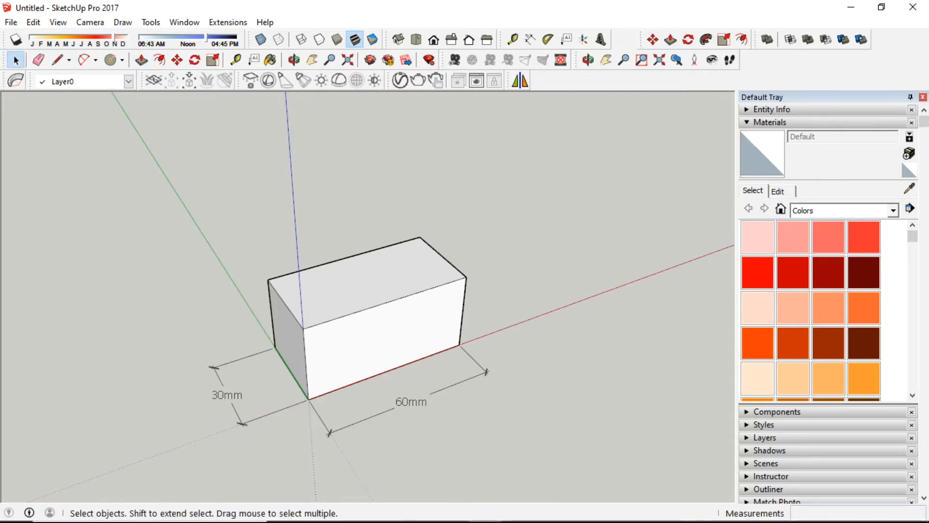
Step: Consult the reference drawing 1.jpg again and set the model's view to top with parallel projection
{"action": "mouse_move", "coordinate": [422, 513]}
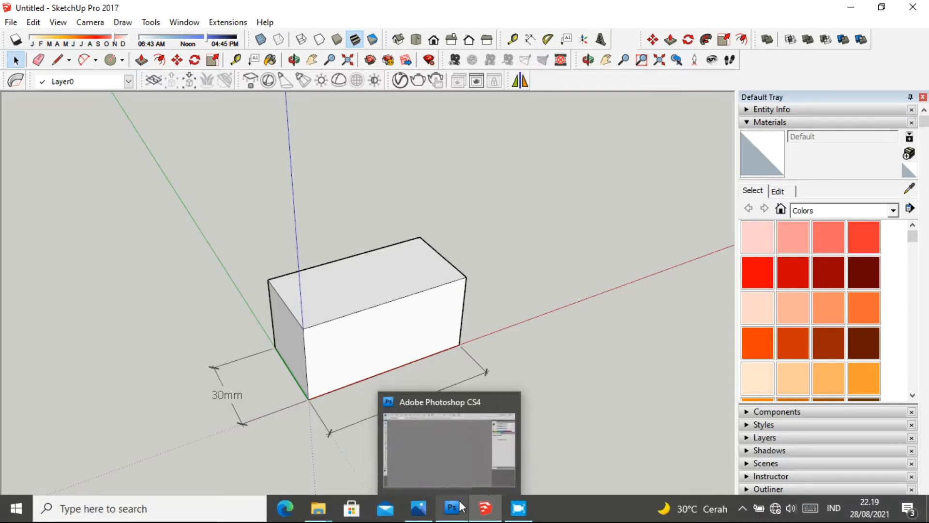
{"action": "left_click", "coordinate": [443, 472]}
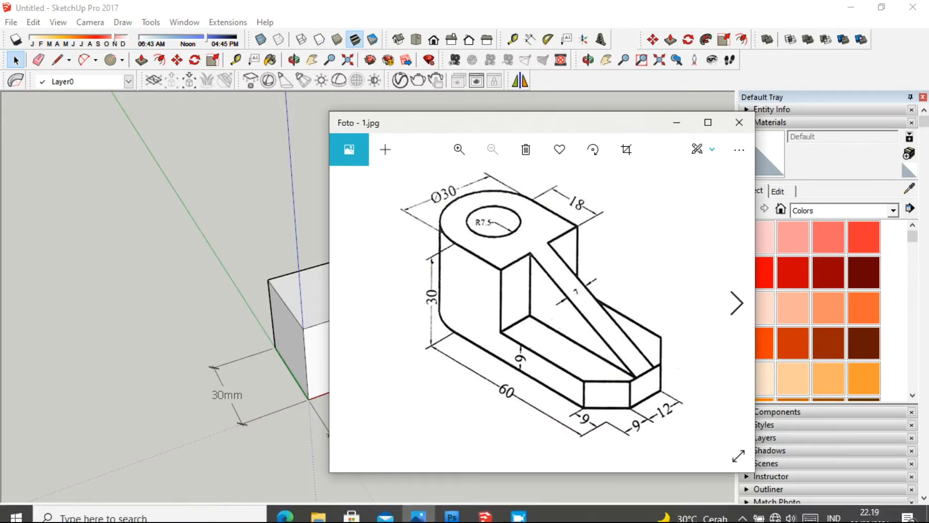
{"action": "mouse_move", "coordinate": [503, 518]}
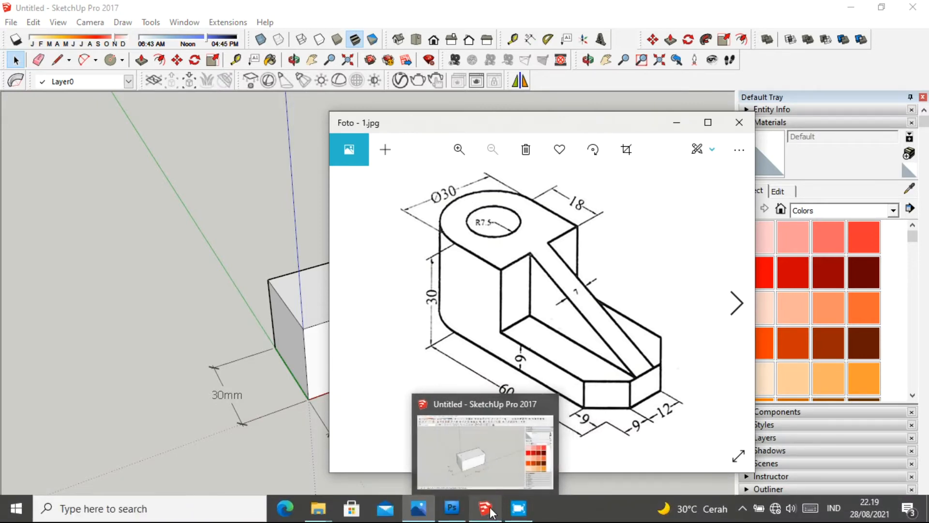
{"action": "left_click", "coordinate": [491, 512]}
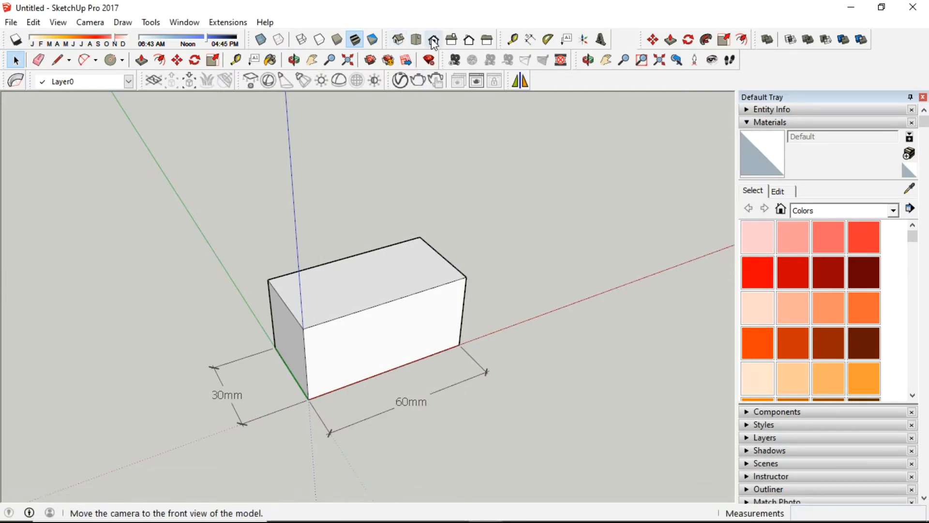
{"action": "left_click", "coordinate": [416, 39]}
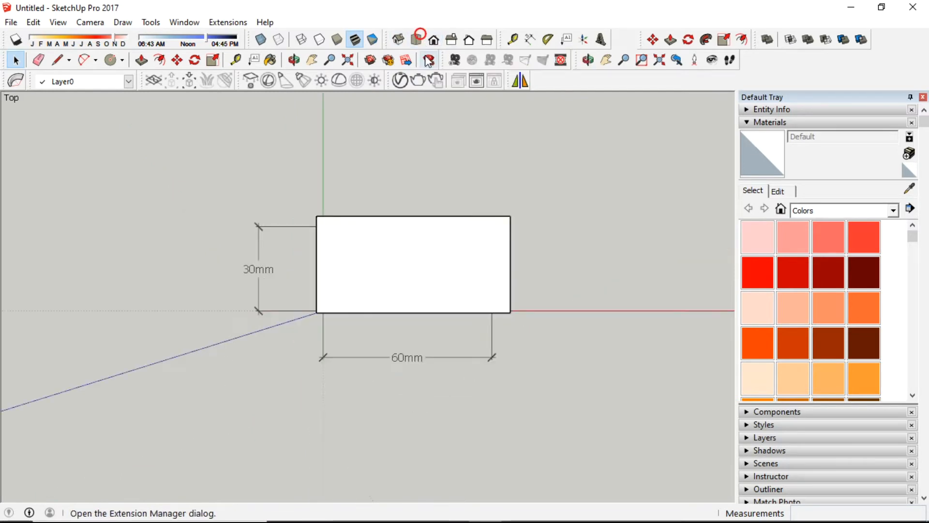
{"action": "left_click", "coordinate": [90, 23]}
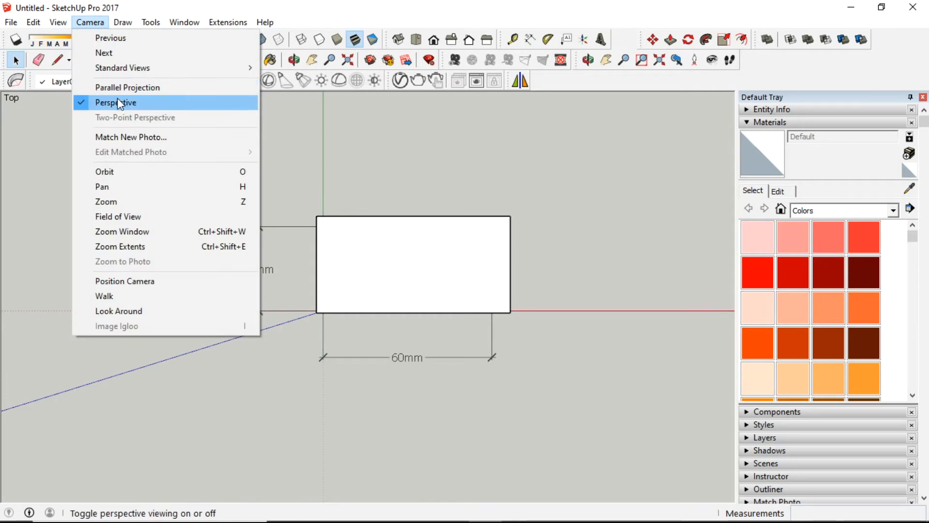
{"action": "left_click", "coordinate": [139, 87]}
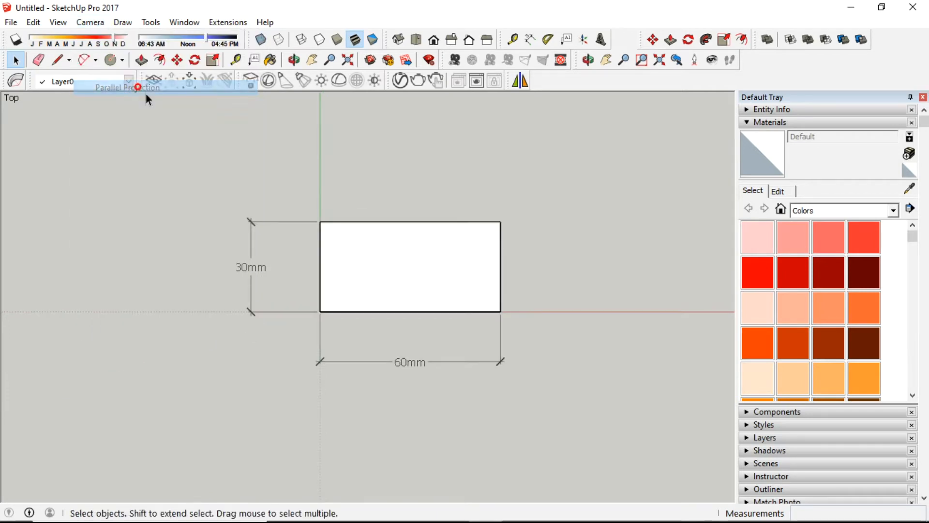
{"action": "scroll", "coordinate": [362, 254], "scroll_direction": "down", "scroll_amount": 1}
{"action": "scroll", "coordinate": [363, 254], "scroll_direction": "up", "scroll_amount": 3}
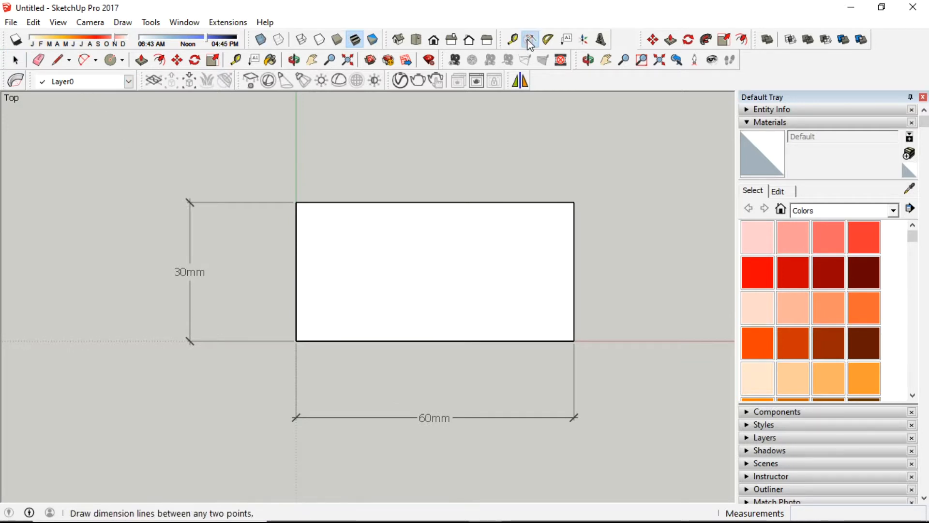
Step: Place a guide line 15 mm inside the block's short edge on the green axis, parallel to that edge
{"action": "left_click", "coordinate": [511, 43]}
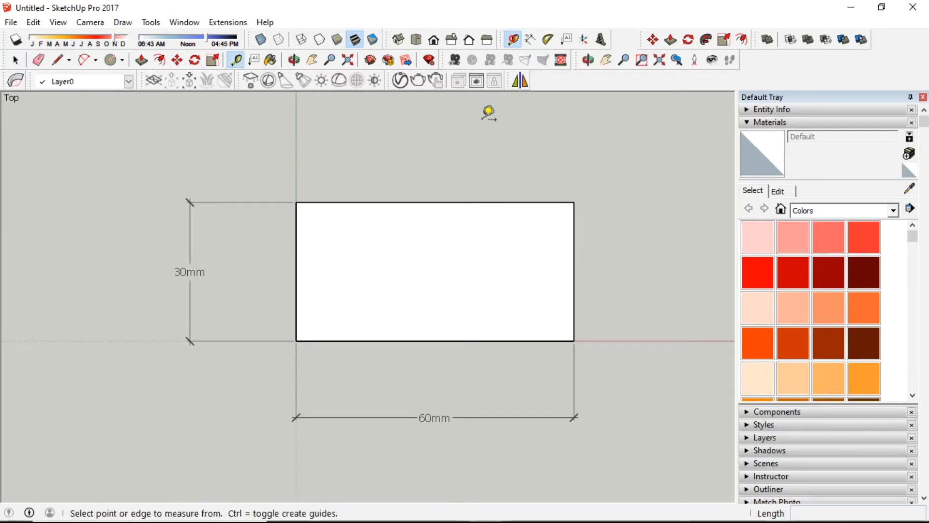
{"action": "left_click", "coordinate": [295, 271]}
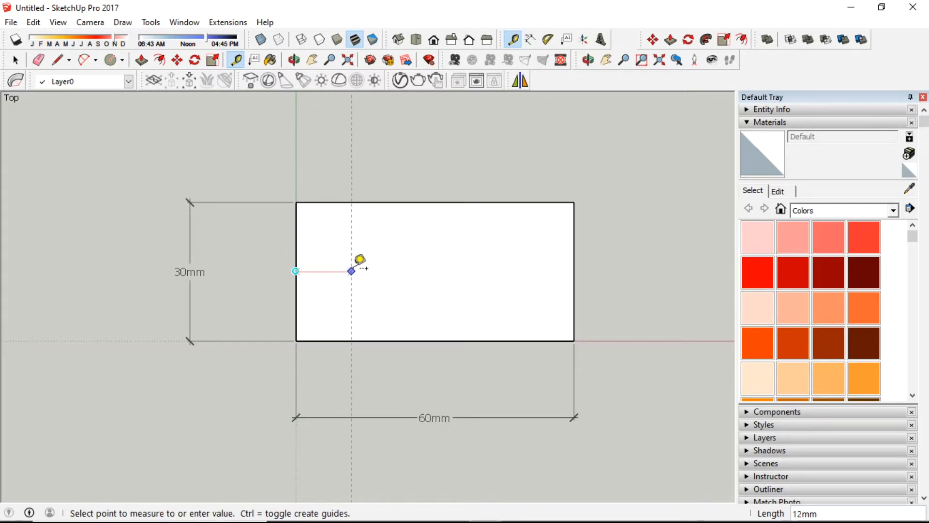
{"action": "type", "text": "1"}
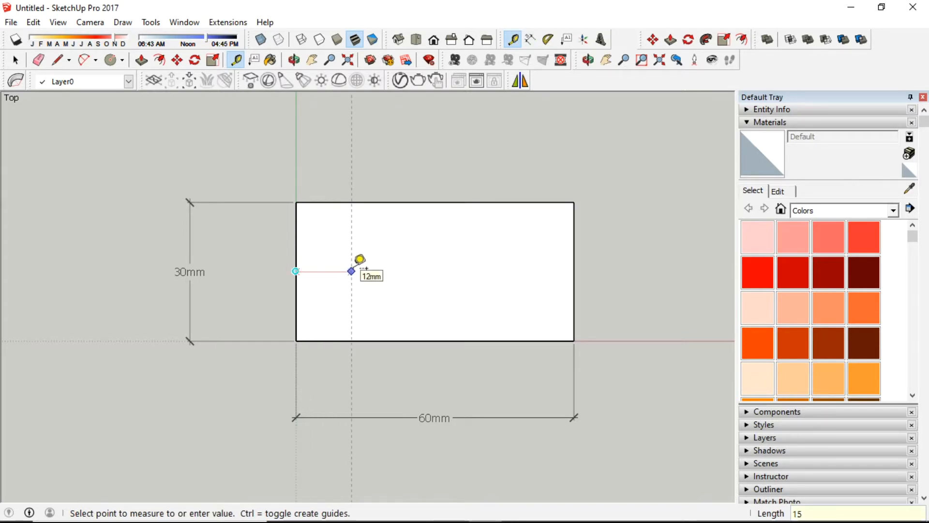
{"action": "type", "text": "5"}
{"action": "key", "text": "Return"}
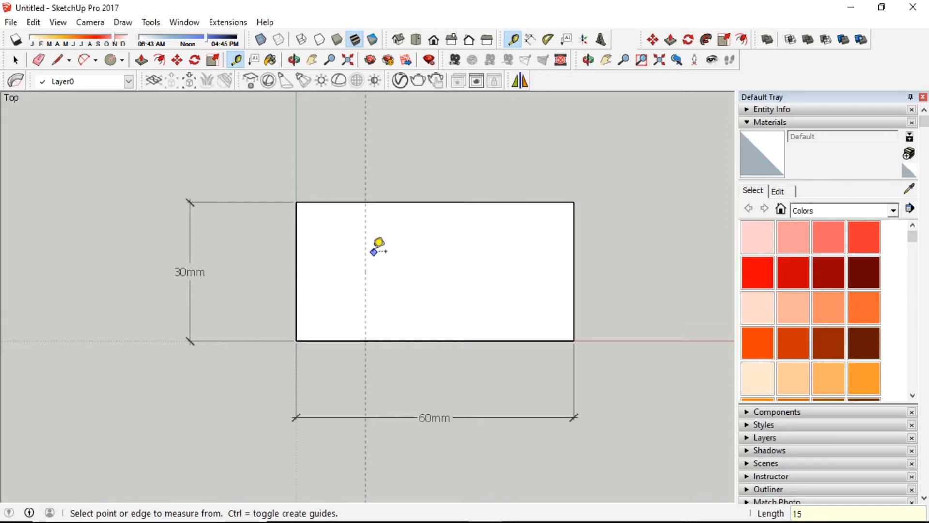
Step: Draw a circle of 15 mm radius on the top face, centred on the guide line midway across the block's width
{"action": "left_click", "coordinate": [110, 59]}
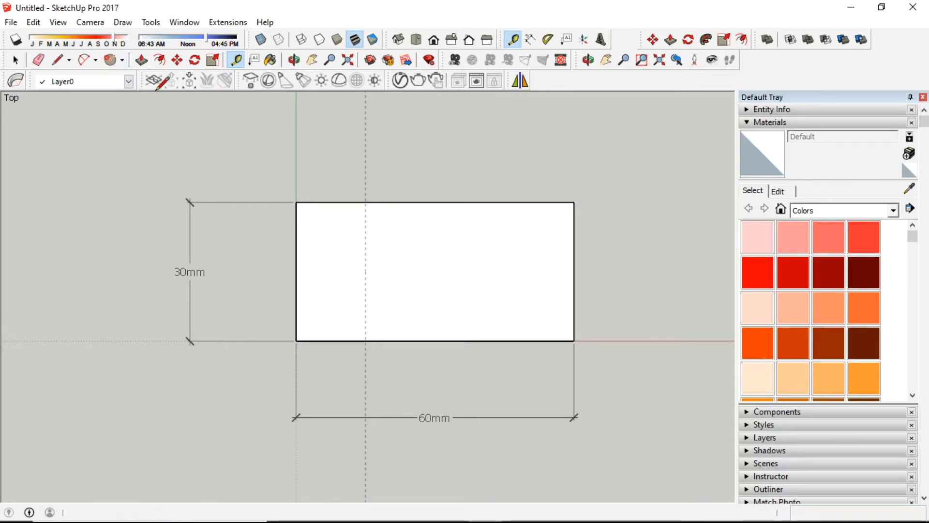
{"action": "left_click", "coordinate": [366, 271]}
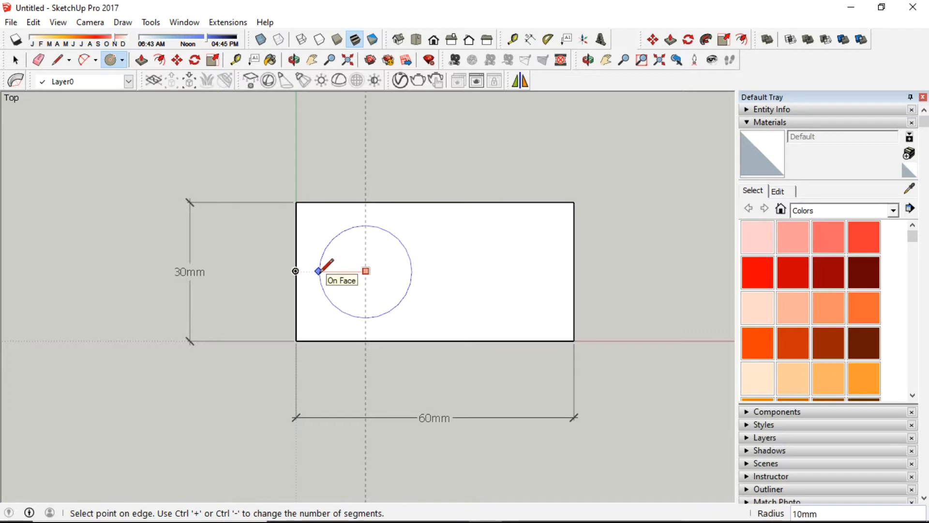
{"action": "type", "text": "15"}
{"action": "key", "text": "Return"}
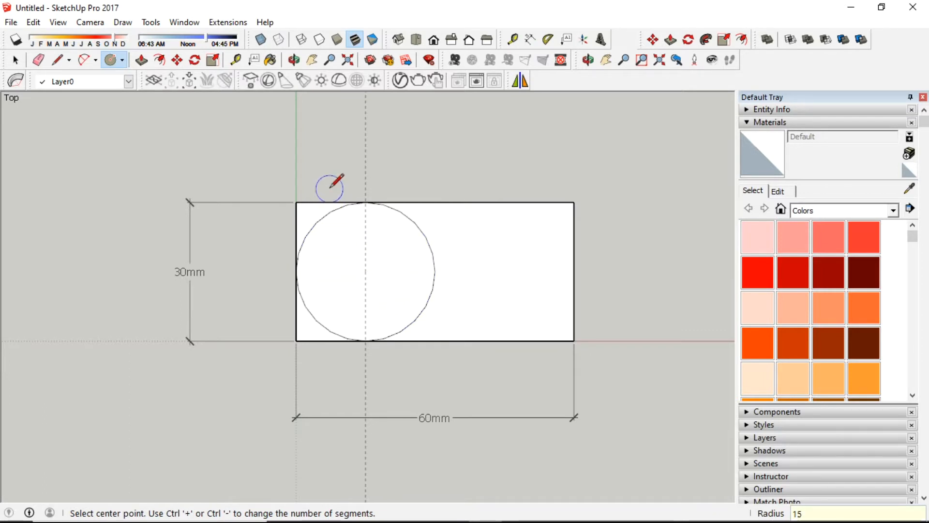
{"action": "key", "text": "space"}
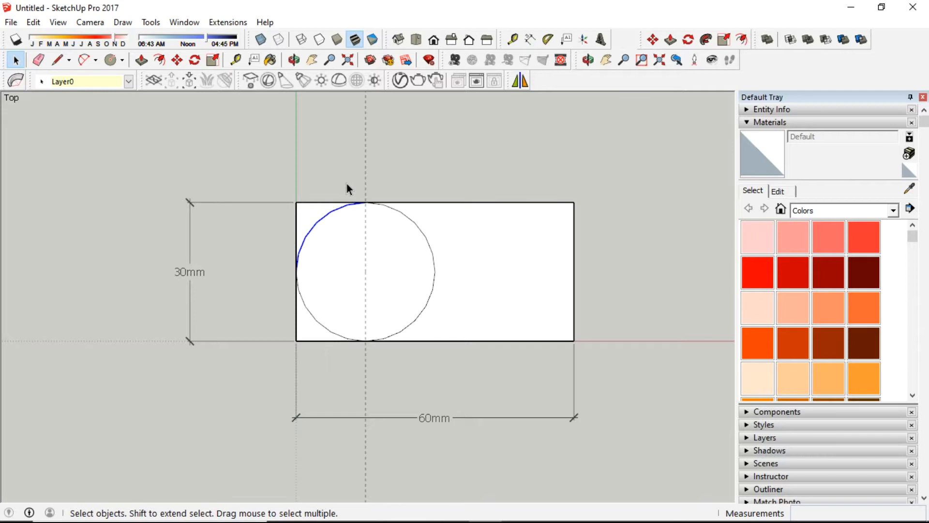
Step: Show the entity information and select both quarter arcs touching the block's short edge on the green axis
{"action": "left_click", "coordinate": [311, 315]}
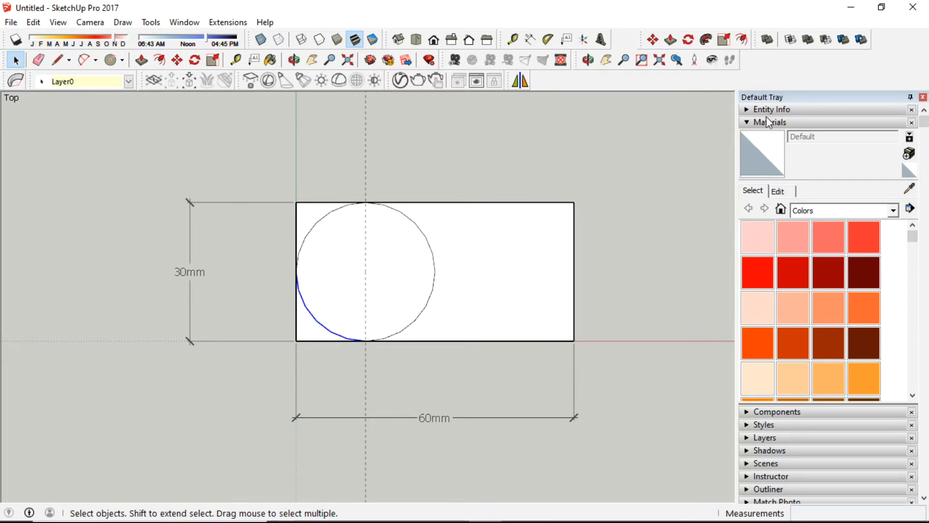
{"action": "left_click", "coordinate": [751, 109]}
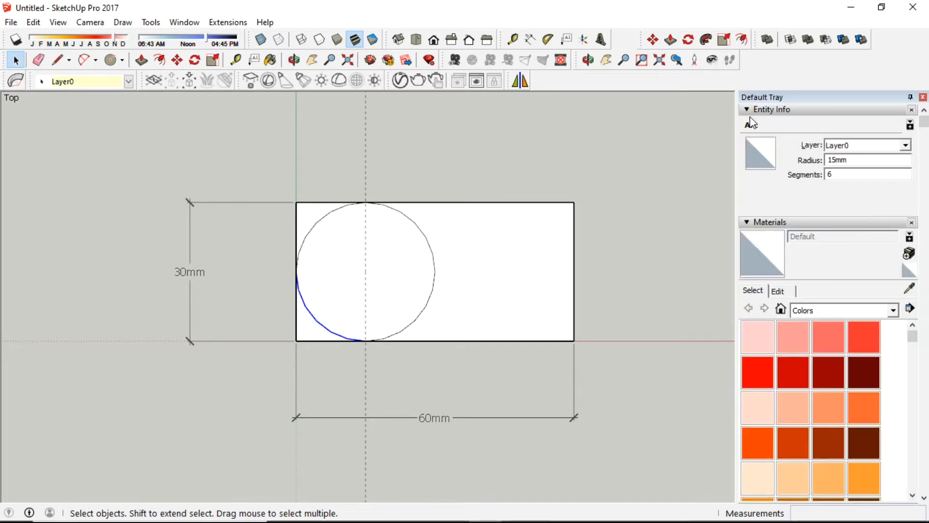
{"action": "left_click", "coordinate": [322, 217], "text": "shift"}
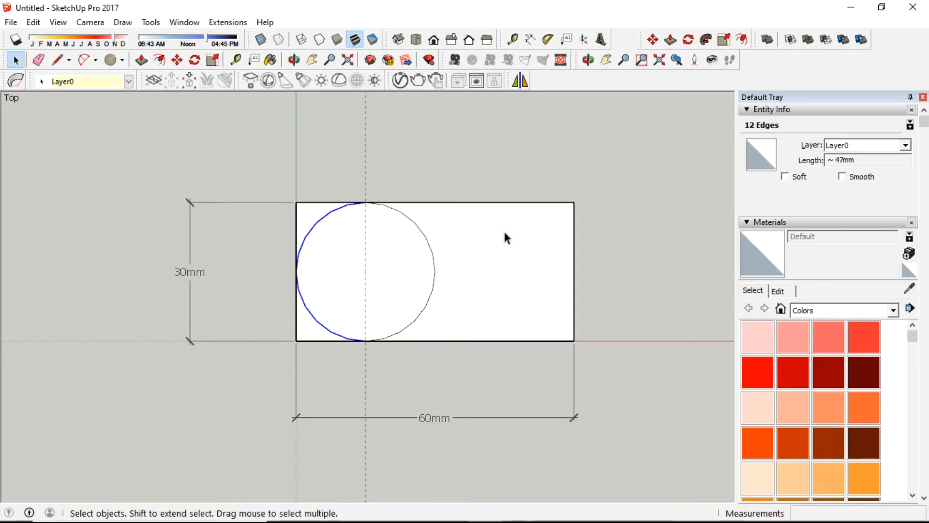
Step: Try to set the segment count of the quarter arc farther from the red axis to 32
{"action": "left_click", "coordinate": [310, 227]}
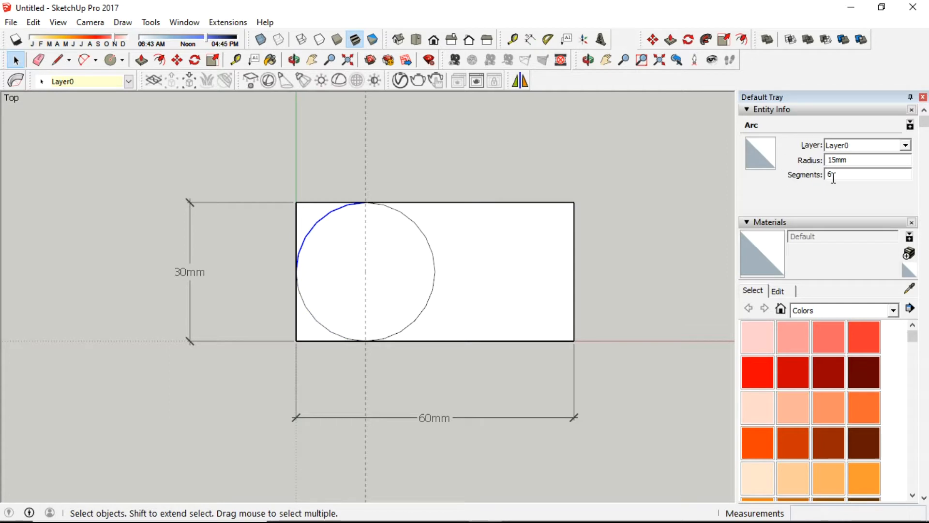
{"action": "left_click", "coordinate": [834, 176]}
{"action": "left_click_drag", "start_coordinate": [834, 175], "coordinate": [825, 175]}
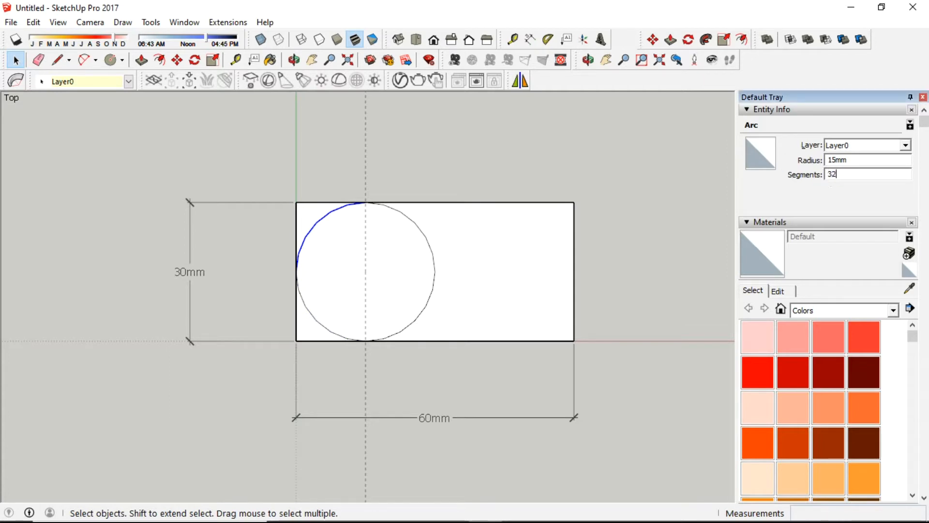
{"action": "type", "text": "32"}
{"action": "key", "text": "Return"}
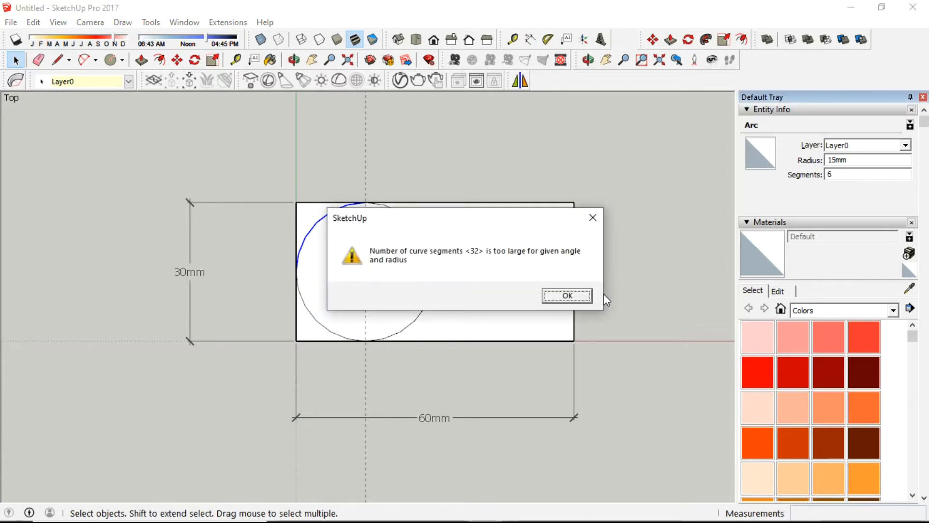
{"action": "left_click", "coordinate": [575, 296]}
Step: Set the segment count of both quarter arcs at the block's rounded end to 12
{"action": "double_click", "coordinate": [829, 175]}
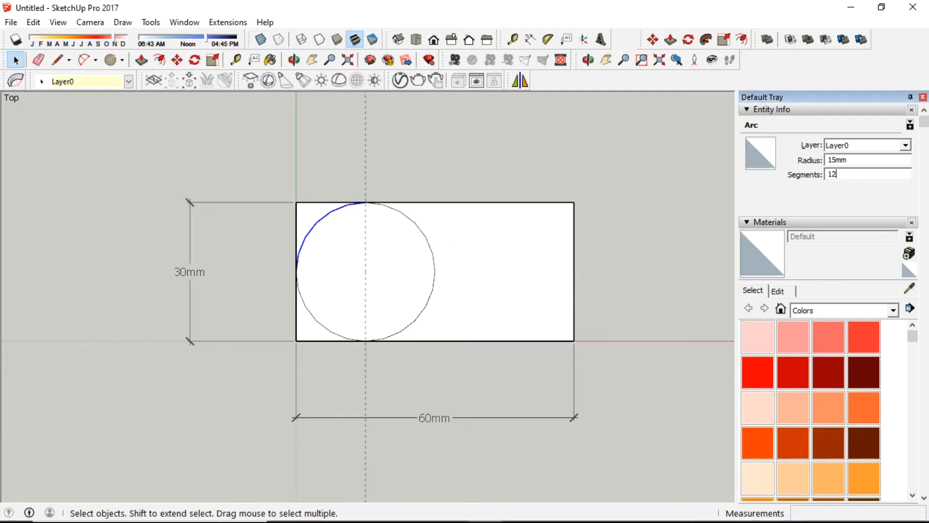
{"action": "type", "text": "12"}
{"action": "key", "text": "Return"}
{"action": "left_click", "coordinate": [312, 319]}
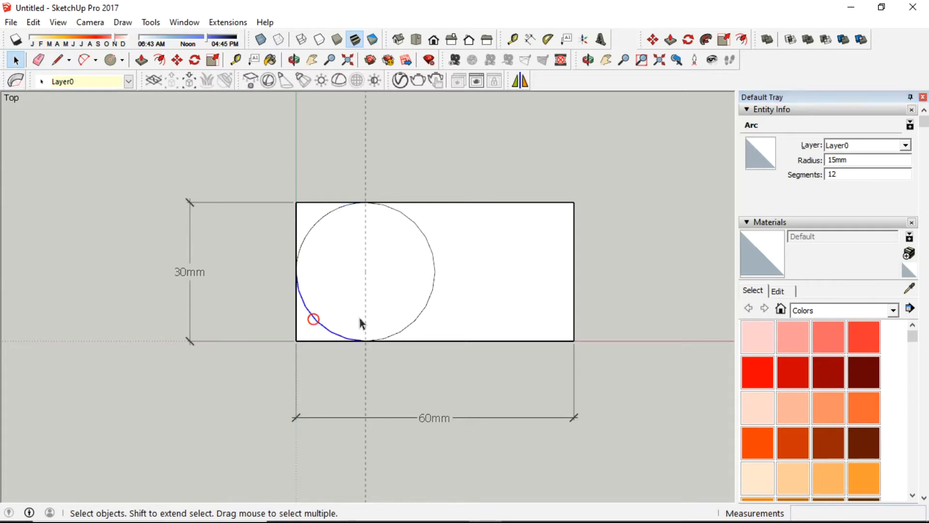
{"action": "double_click", "coordinate": [842, 174]}
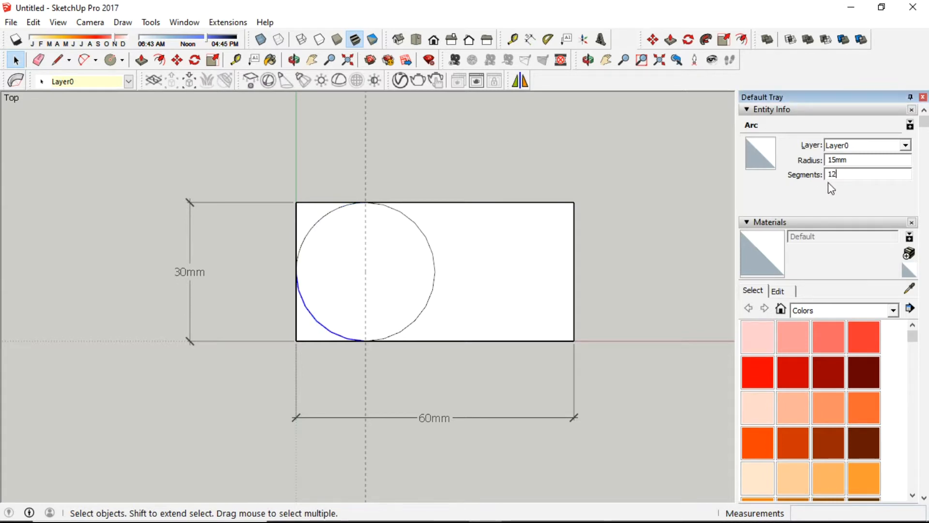
{"action": "type", "text": "12"}
{"action": "key", "text": "Return"}
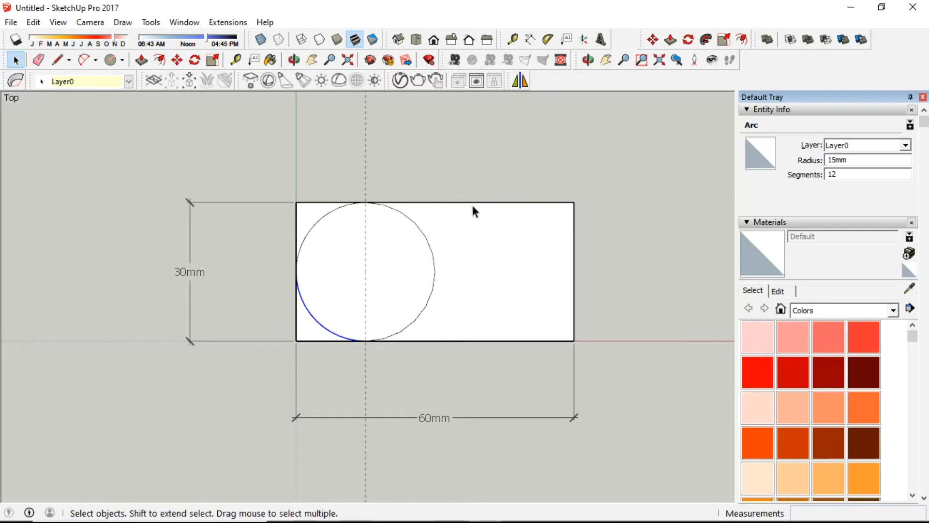
Step: Erase the inner half of the circle, keeping the two quarter arcs at the block's end
{"action": "left_click", "coordinate": [38, 59]}
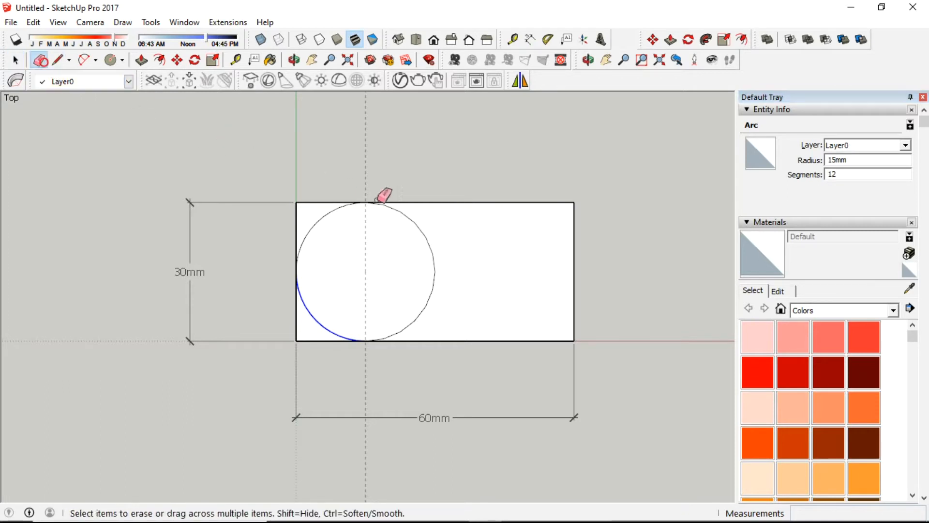
{"action": "left_click", "coordinate": [421, 232]}
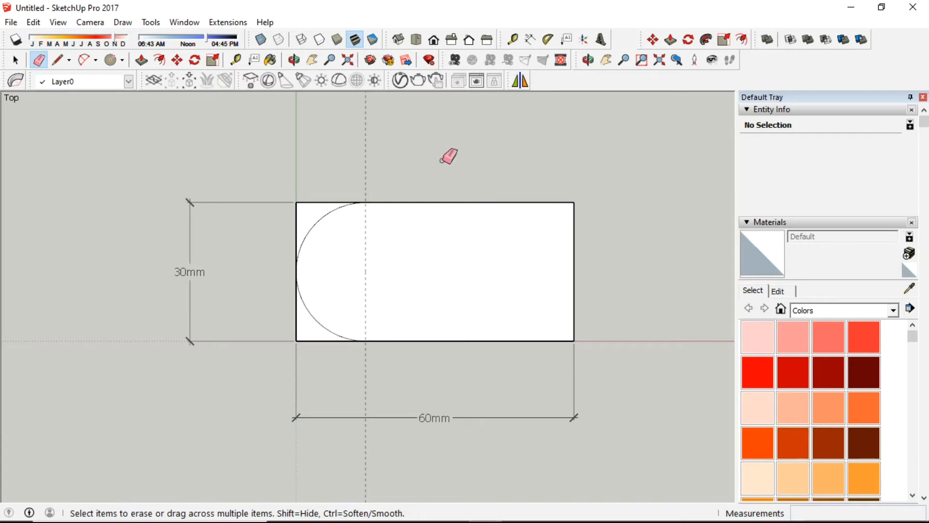
{"action": "key", "text": "space"}
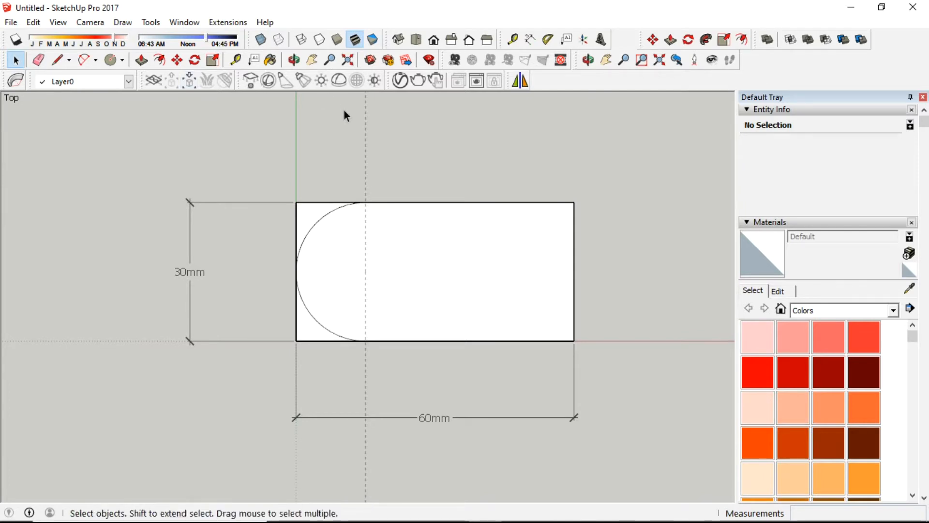
Step: Place a parallel guide line 18 mm inward from the existing one and check the reference drawing 1.jpg
{"action": "left_click", "coordinate": [514, 39]}
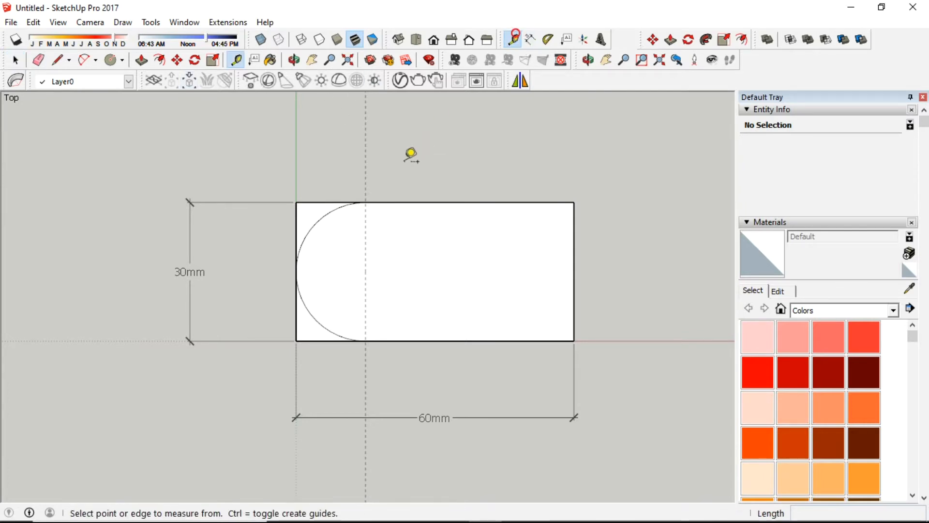
{"action": "left_click", "coordinate": [366, 175]}
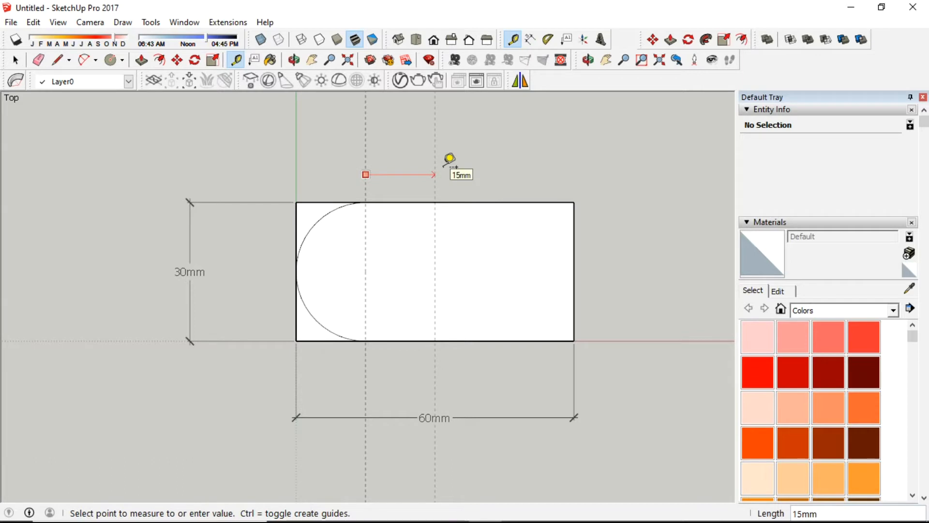
{"action": "type", "text": "18"}
{"action": "key", "text": "Return"}
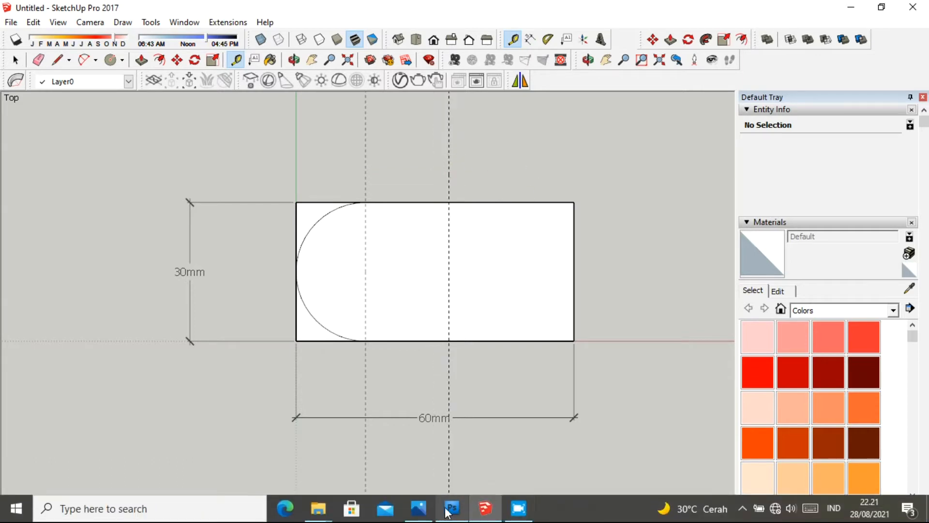
{"action": "left_click", "coordinate": [419, 507]}
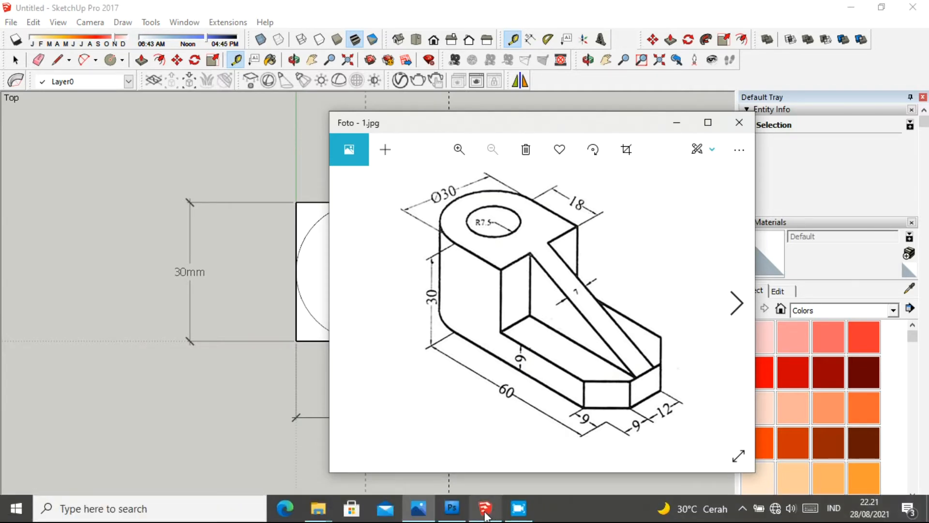
{"action": "left_click", "coordinate": [485, 512]}
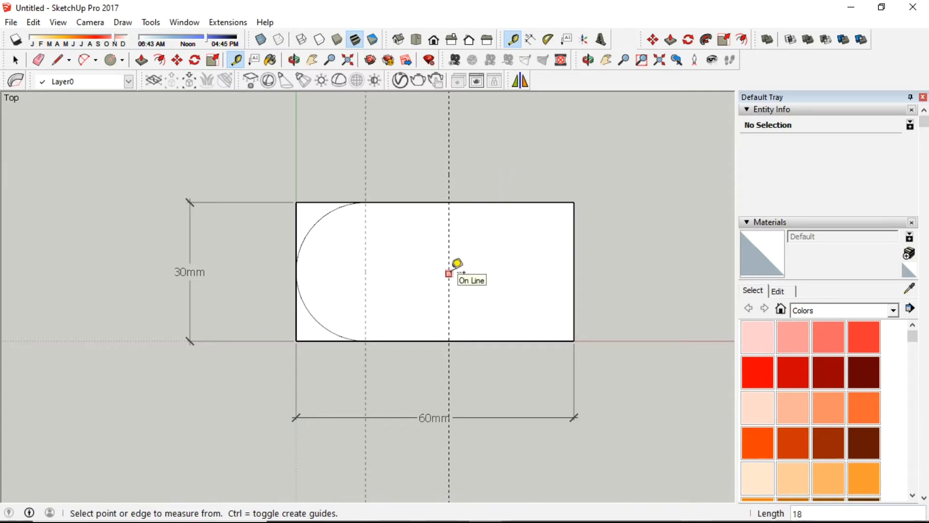
Step: Draw a line across the top face along the 18 mm guide and a centre line from its midpoint to the far short edge
{"action": "left_click", "coordinate": [56, 59]}
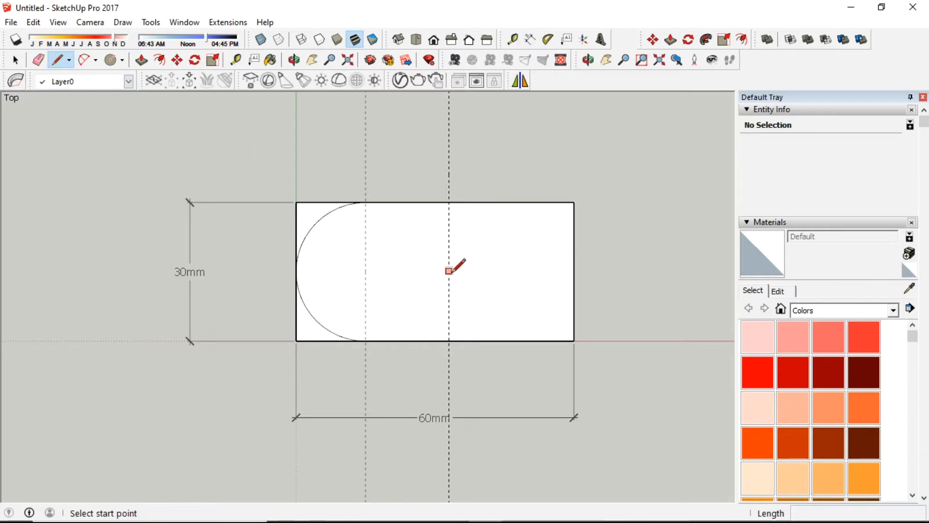
{"action": "left_click", "coordinate": [449, 202]}
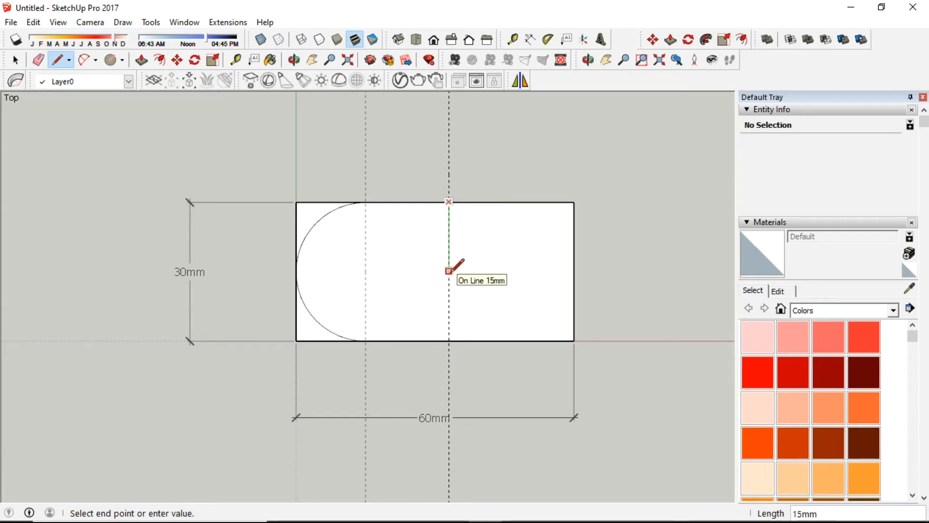
{"action": "left_click", "coordinate": [449, 341]}
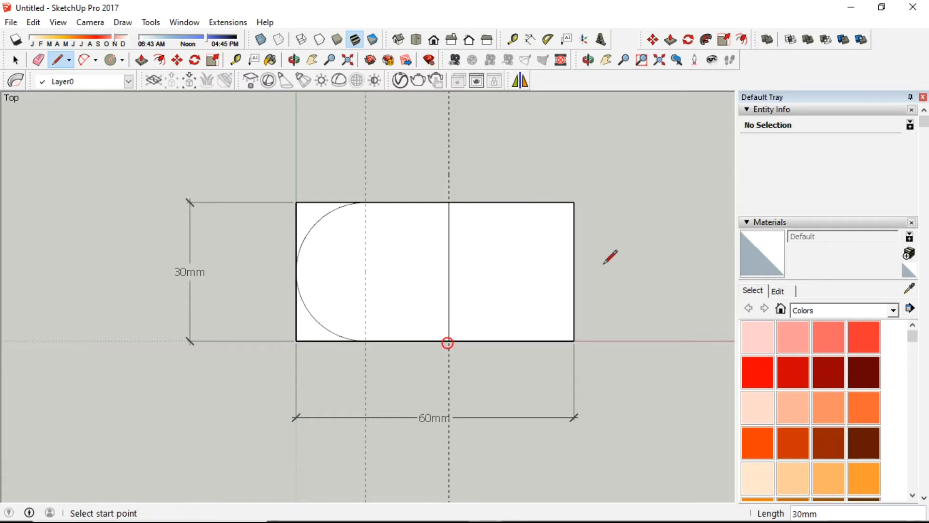
{"action": "left_click", "coordinate": [449, 271]}
{"action": "left_click", "coordinate": [574, 271]}
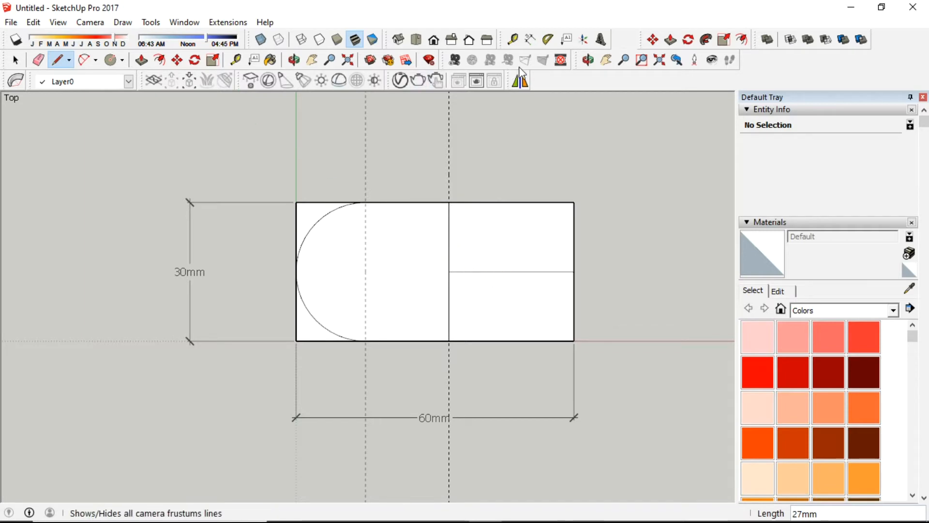
Step: Place two guide lines parallel to the centre line, 3,5 mm to either side of it
{"action": "left_click", "coordinate": [512, 40]}
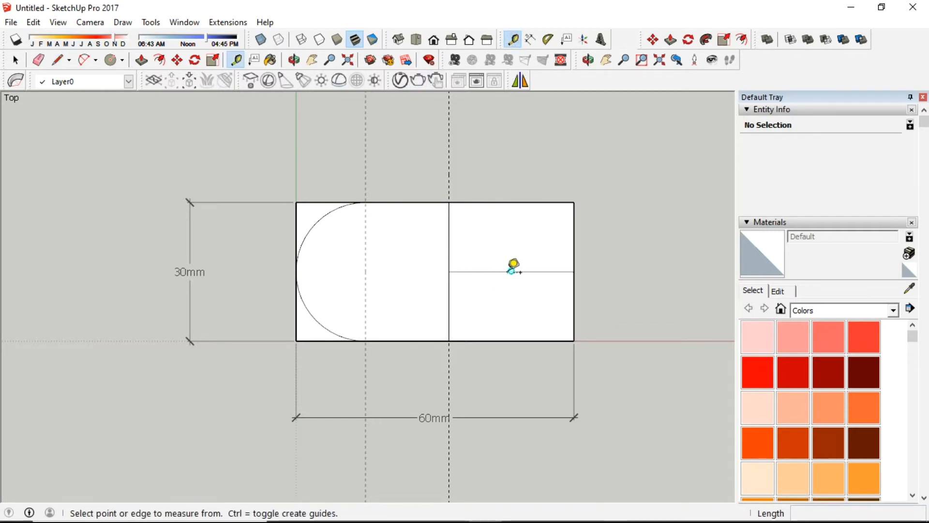
{"action": "left_click", "coordinate": [512, 271]}
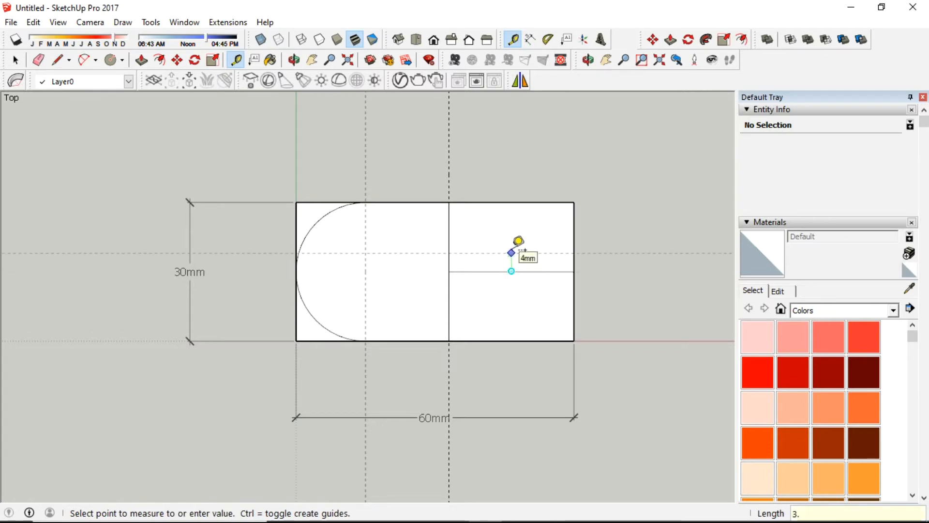
{"action": "type", "text": "3.5"}
{"action": "key", "text": "Return"}
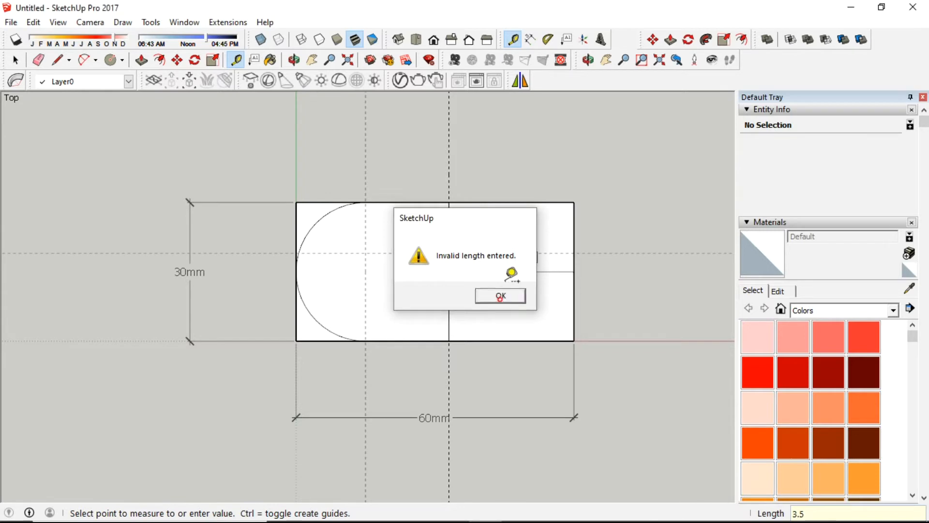
{"action": "left_click", "coordinate": [501, 294]}
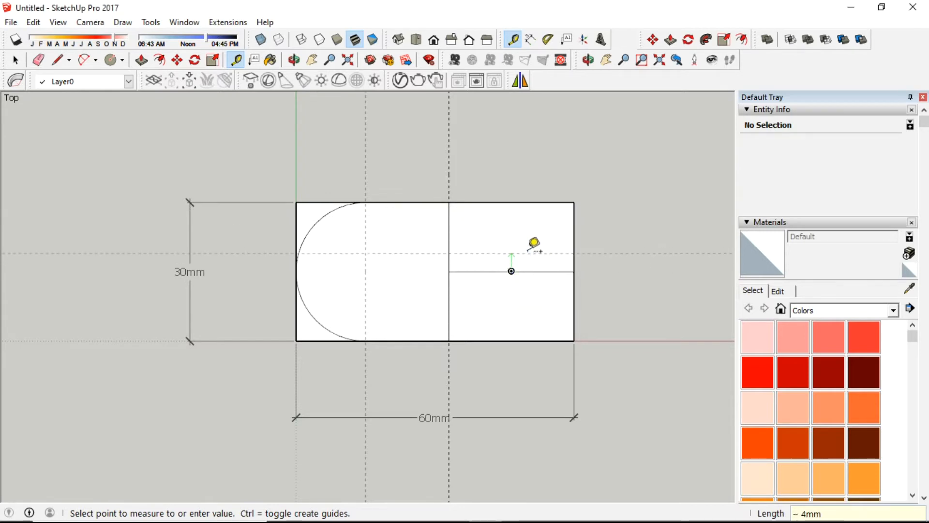
{"action": "type", "text": "3"}
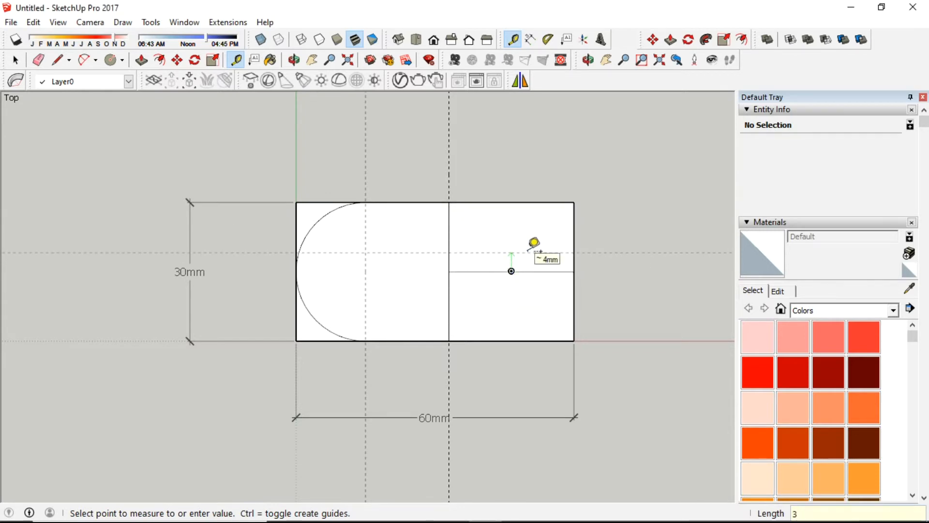
{"action": "type", "text": ",5"}
{"action": "key", "text": "Return"}
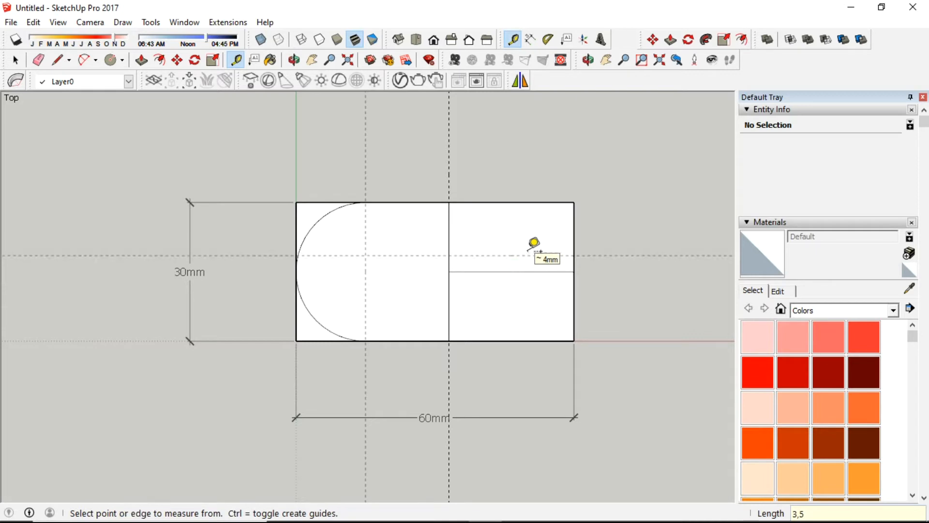
{"action": "left_click", "coordinate": [511, 271]}
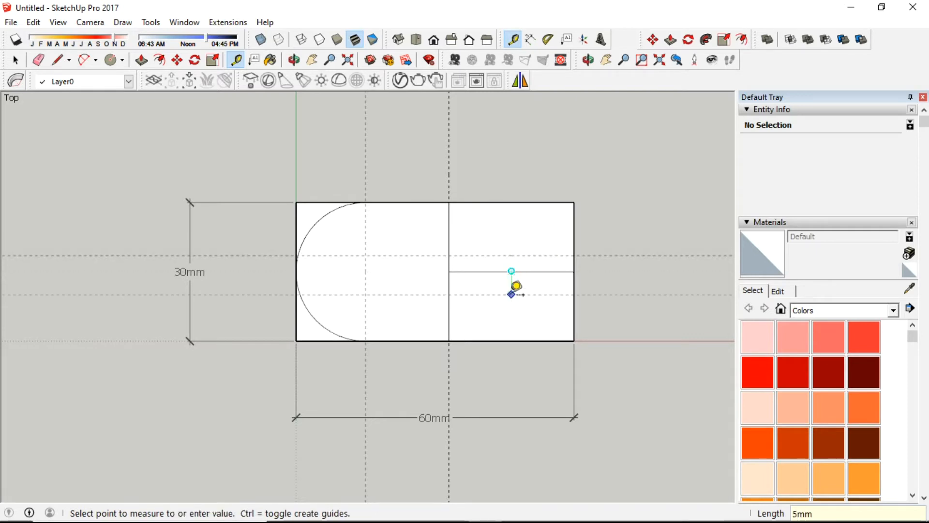
{"action": "type", "text": "3,5"}
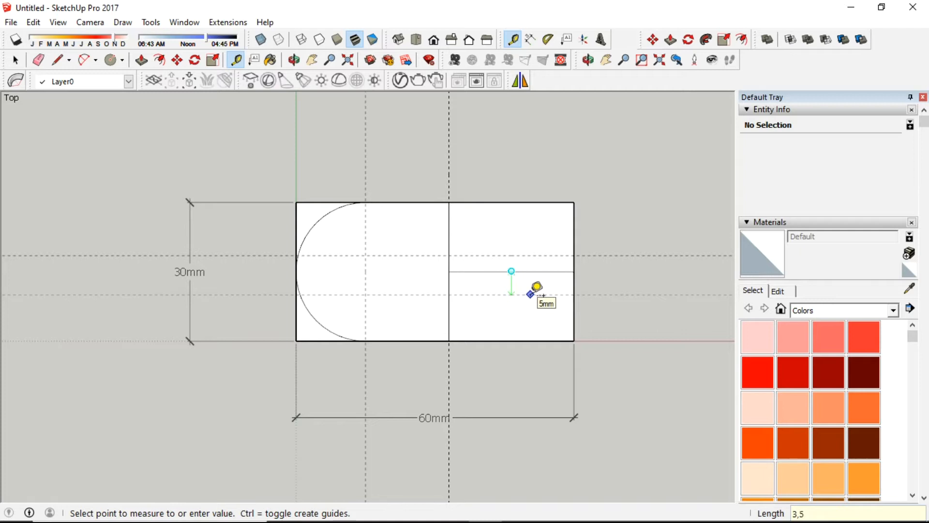
{"action": "key", "text": "Return"}
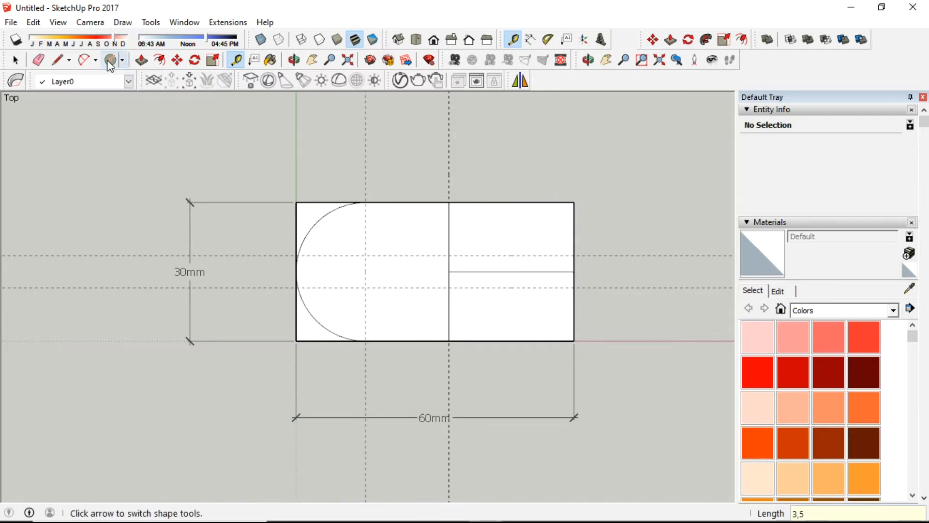
Step: Draw two rectangles on the top face, from the 18 mm line to the far short edge, filling the areas outside the two rib guides
{"action": "left_click", "coordinate": [122, 60]}
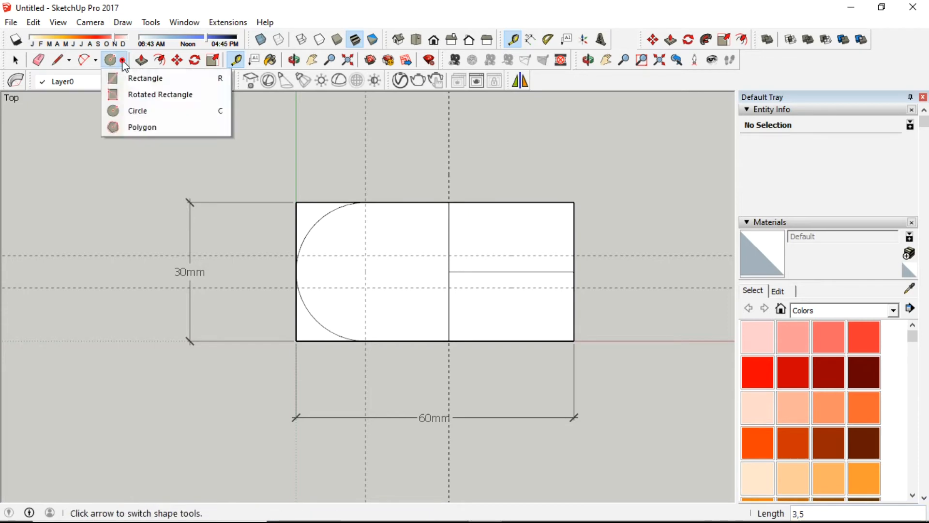
{"action": "left_click", "coordinate": [139, 79]}
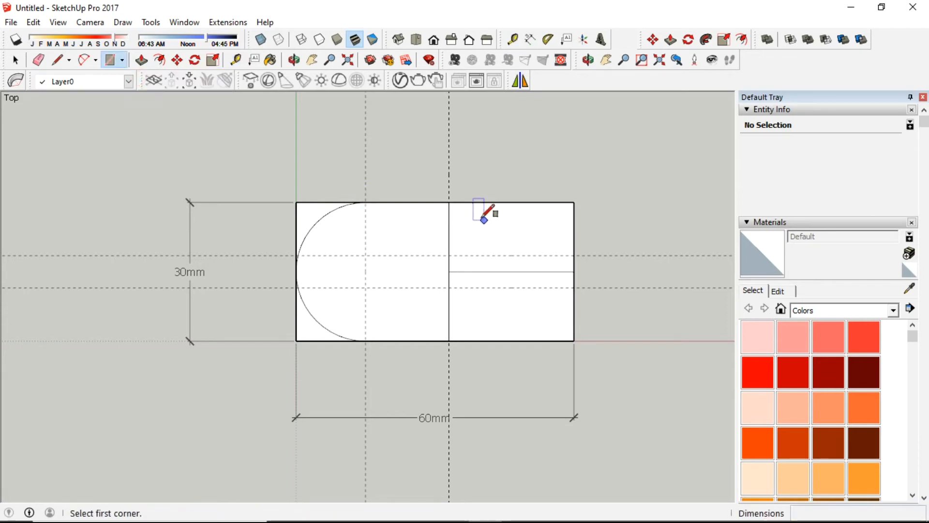
{"action": "left_click", "coordinate": [449, 202]}
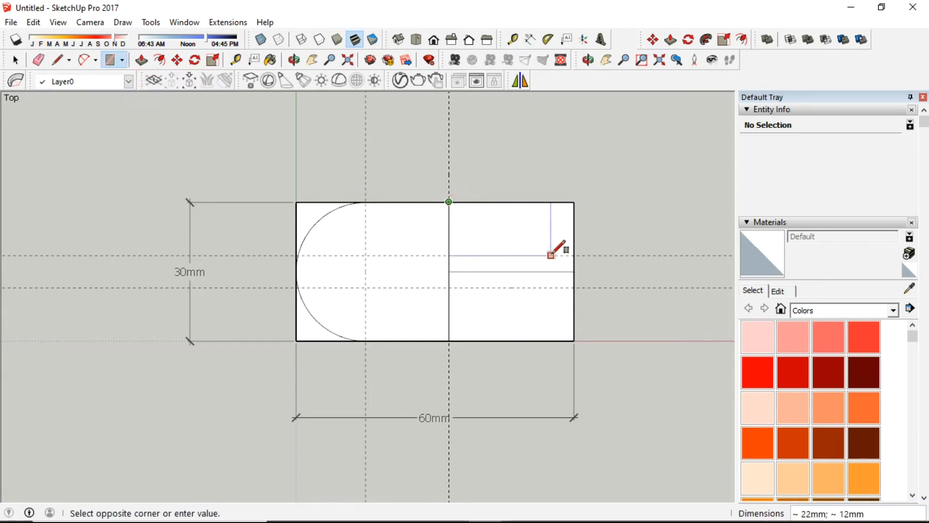
{"action": "left_click", "coordinate": [574, 255]}
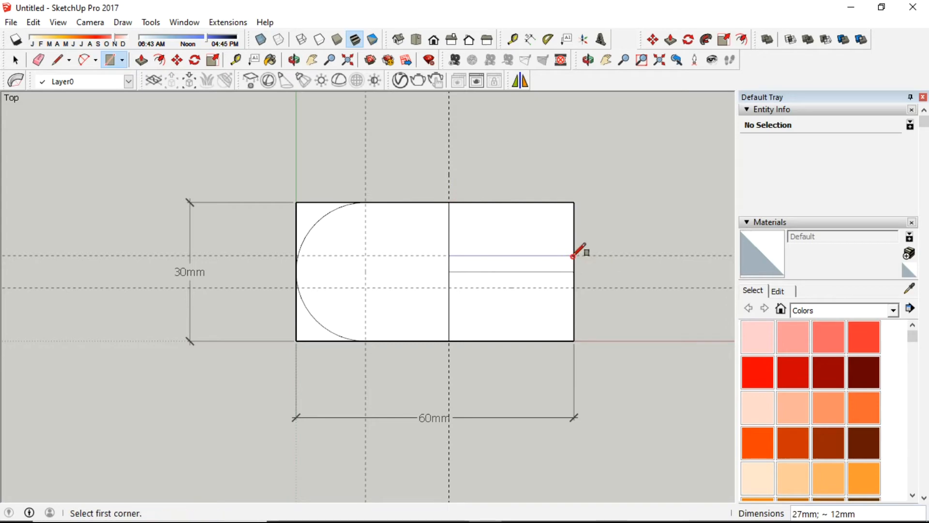
{"action": "left_click", "coordinate": [449, 287]}
{"action": "left_click", "coordinate": [574, 341]}
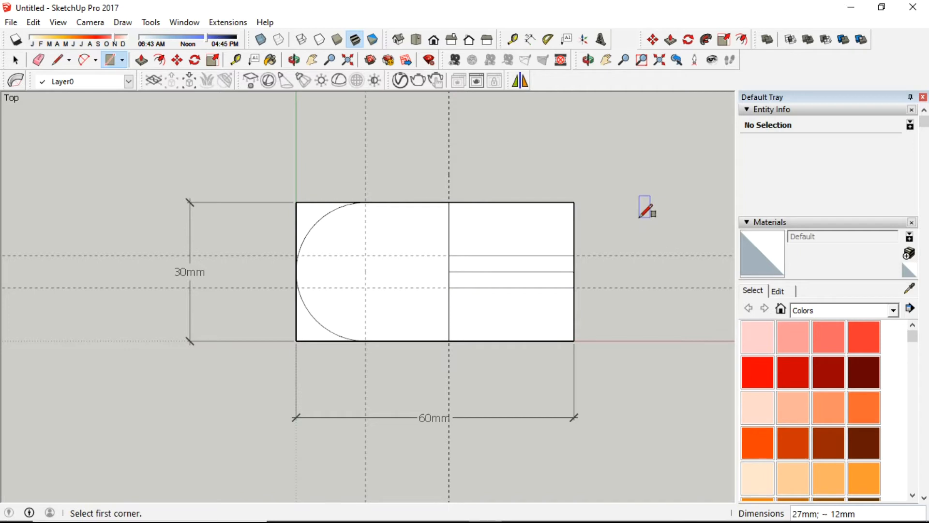
Step: Erase the two rib guides, the 18 mm guide and the centre line between the rib edges
{"action": "key", "text": "e"}
{"action": "left_click", "coordinate": [641, 255]}
{"action": "left_click", "coordinate": [450, 165]}
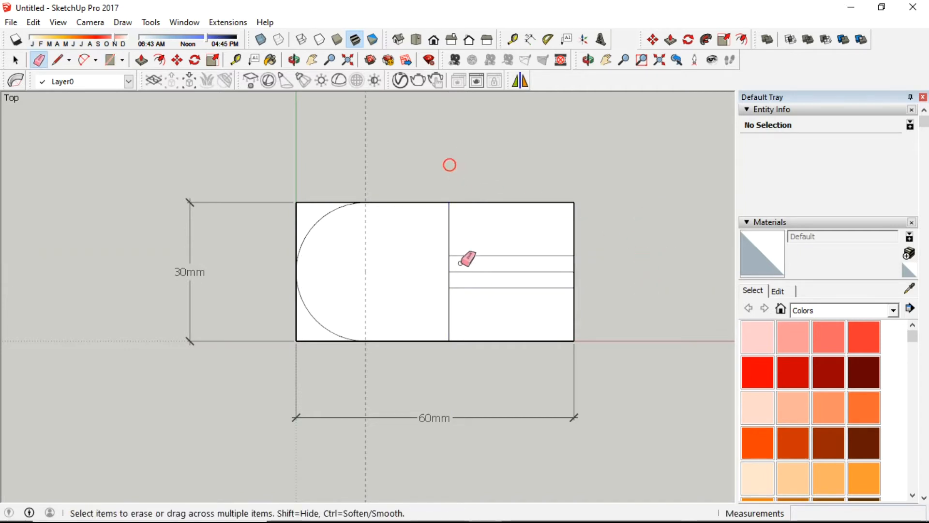
{"action": "left_click", "coordinate": [471, 272]}
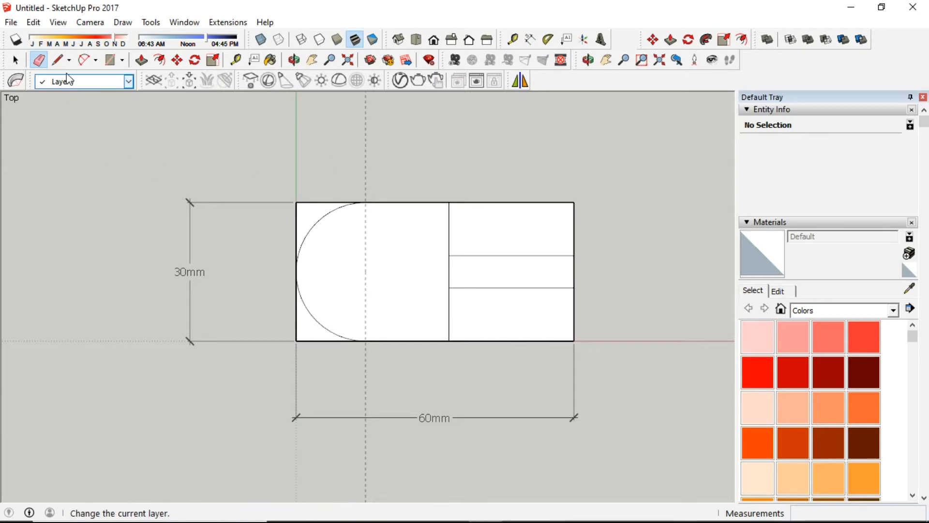
Step: Draw a circle of radius 7,5 mm at the centre of the rounded end and check it against the reference drawing 1.jpg
{"action": "left_click", "coordinate": [126, 60]}
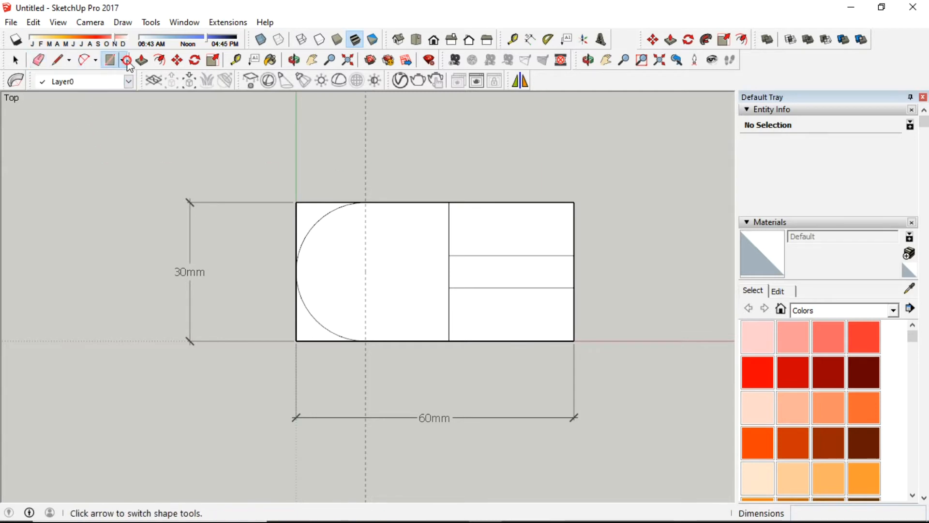
{"action": "left_click", "coordinate": [124, 60]}
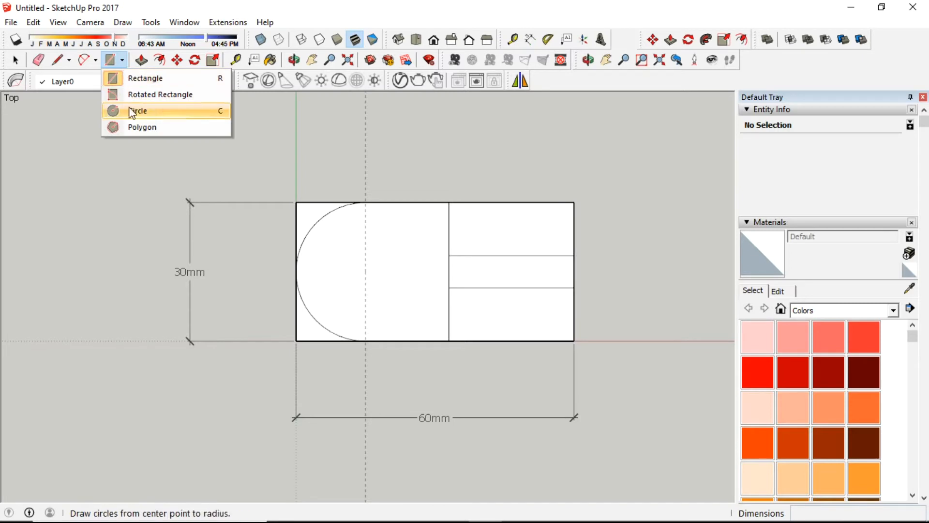
{"action": "left_click", "coordinate": [114, 112]}
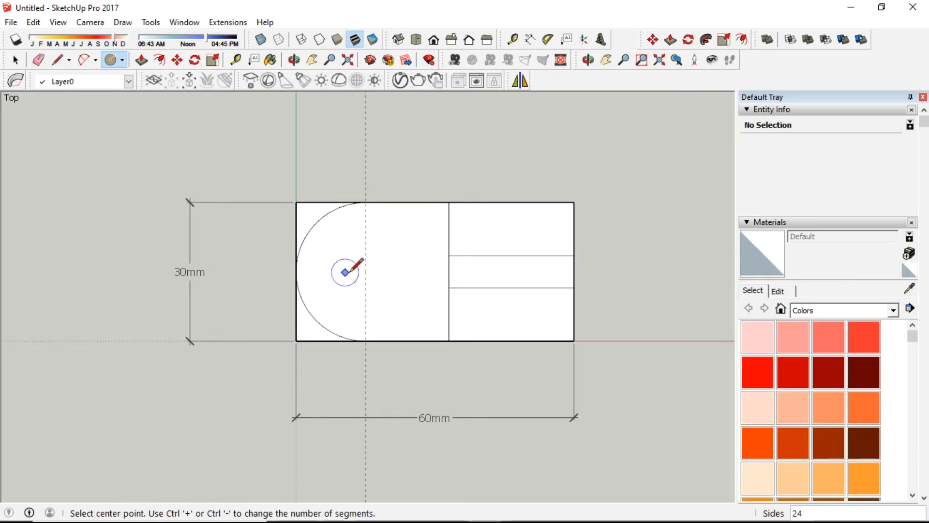
{"action": "left_click", "coordinate": [366, 271]}
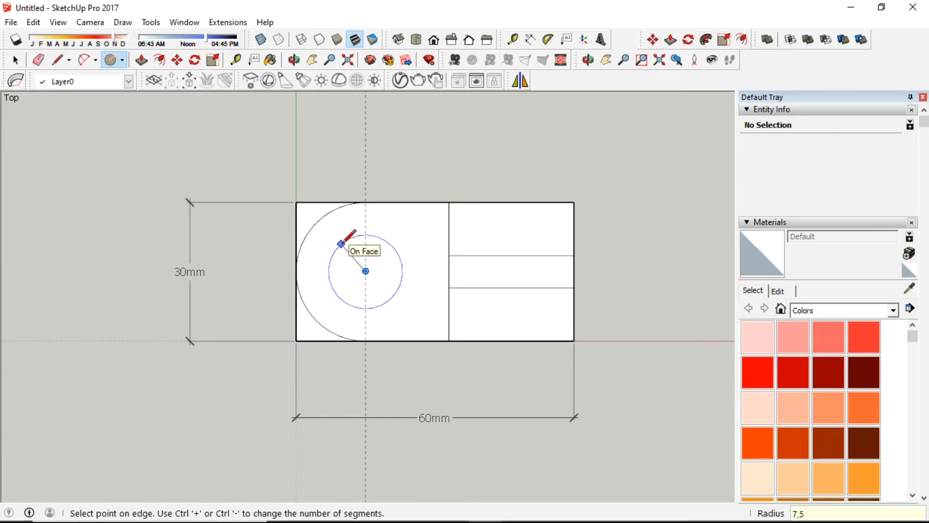
{"action": "key", "text": "Return"}
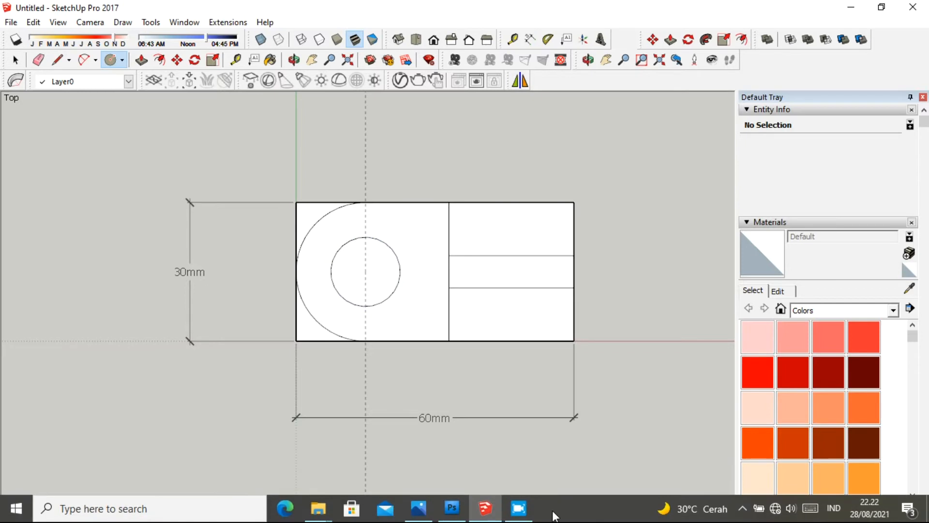
{"action": "left_click", "coordinate": [418, 514]}
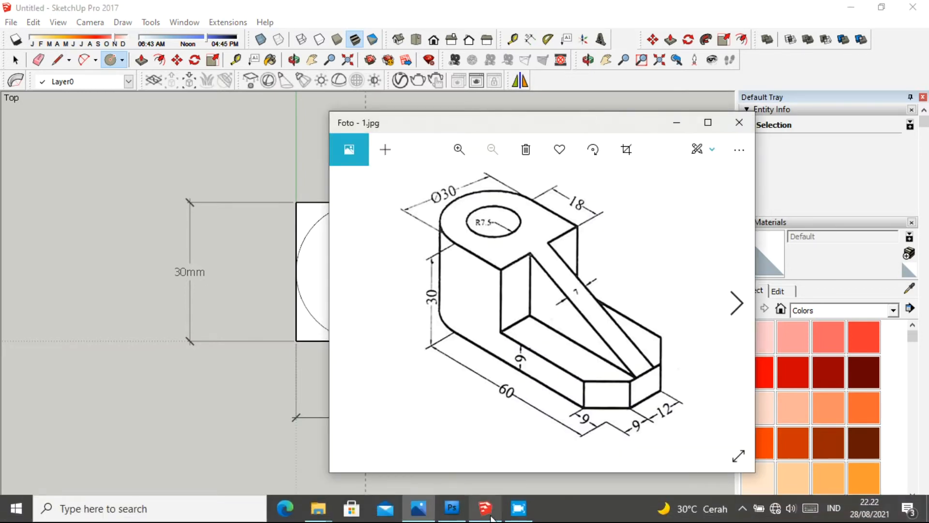
{"action": "left_click", "coordinate": [479, 514]}
Step: Set the hole circle's segments to 64
{"action": "key", "text": "space"}
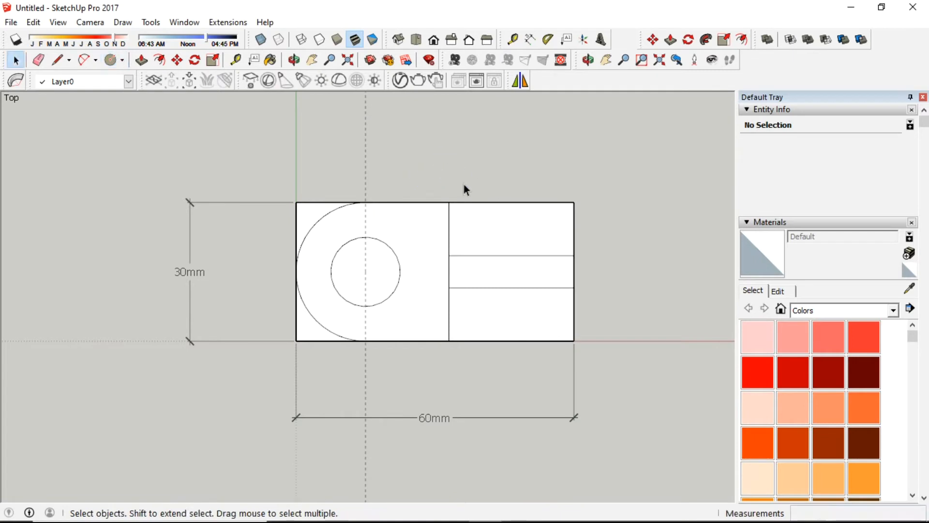
{"action": "left_click", "coordinate": [394, 253]}
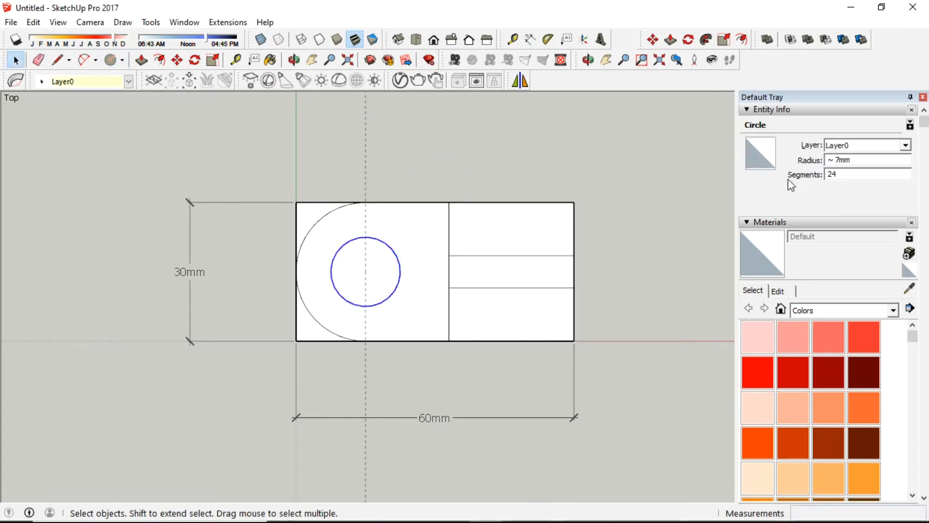
{"action": "left_click_drag", "start_coordinate": [845, 176], "coordinate": [831, 174]}
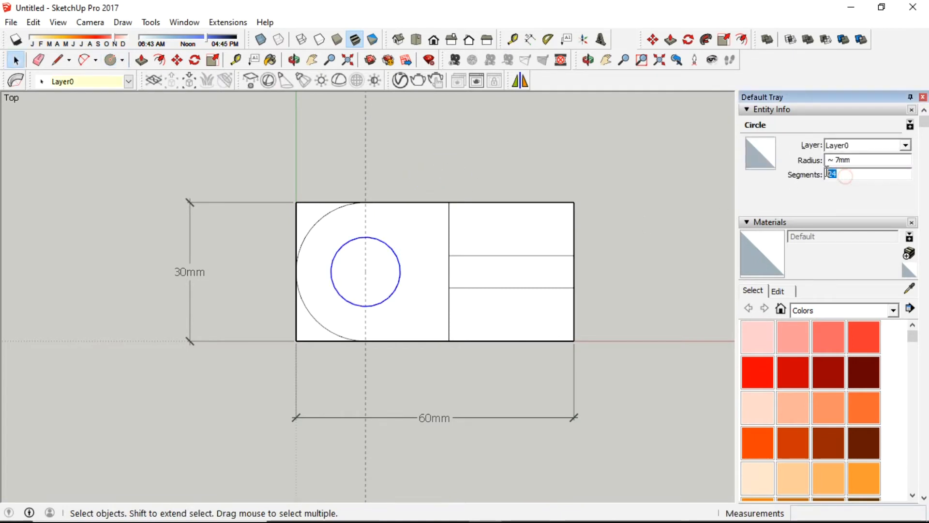
{"action": "type", "text": "64"}
{"action": "key", "text": "Return"}
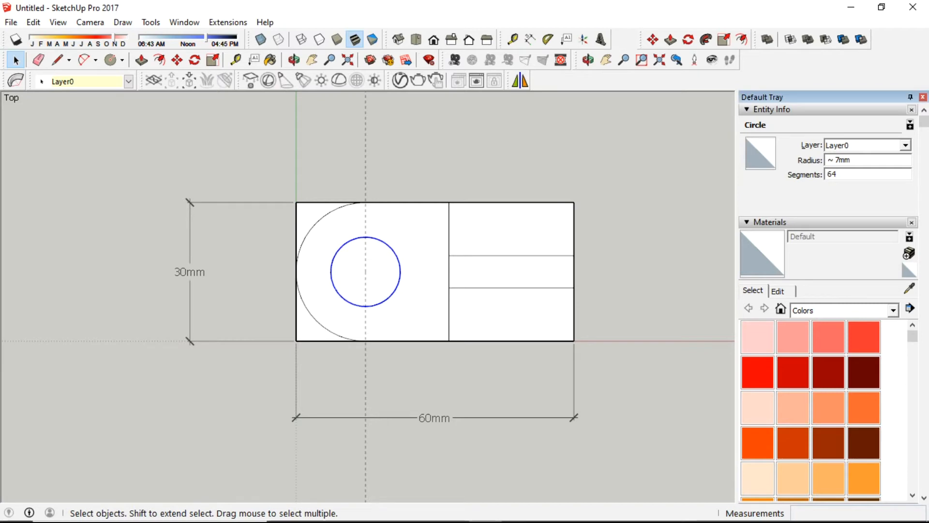
{"action": "left_click", "coordinate": [548, 174]}
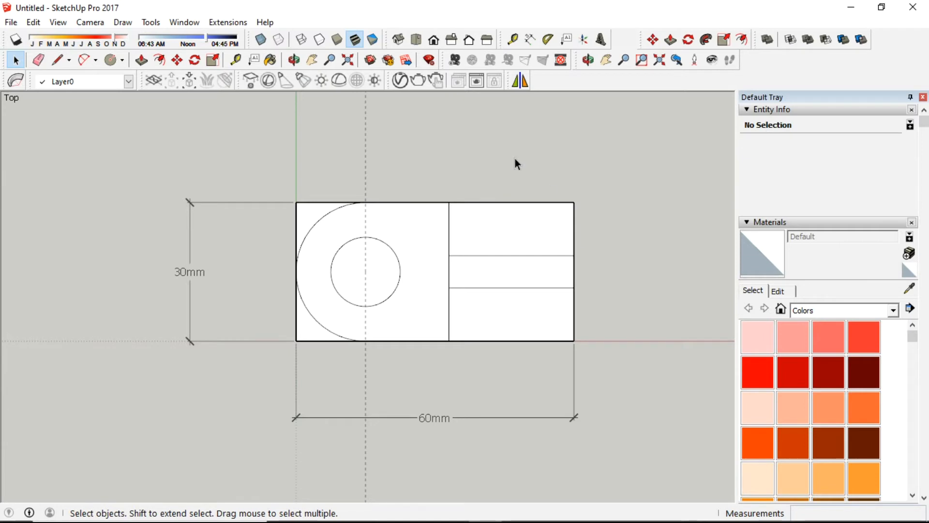
Step: Push both corner faces outside the rounded end and the hole circle down 30 mm, cutting through the block
{"action": "left_click", "coordinate": [398, 38]}
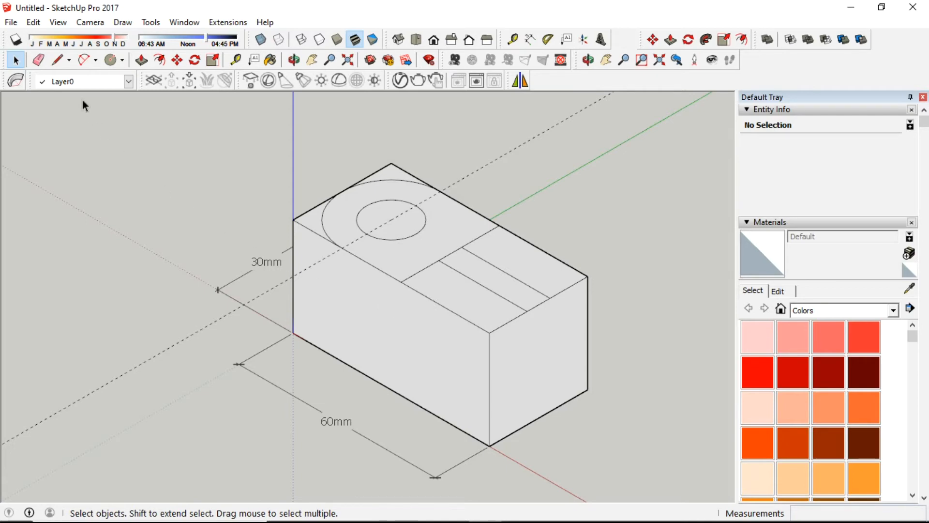
{"action": "left_click", "coordinate": [141, 60]}
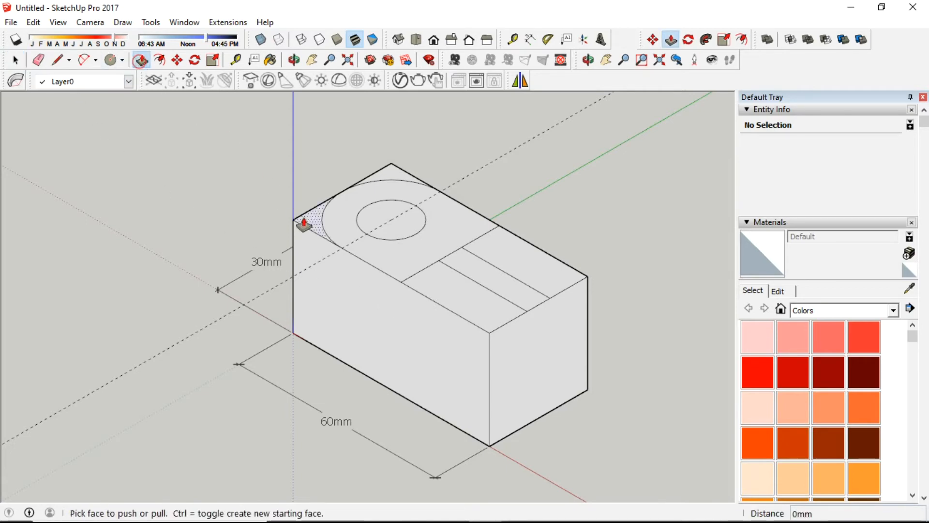
{"action": "left_click", "coordinate": [303, 223]}
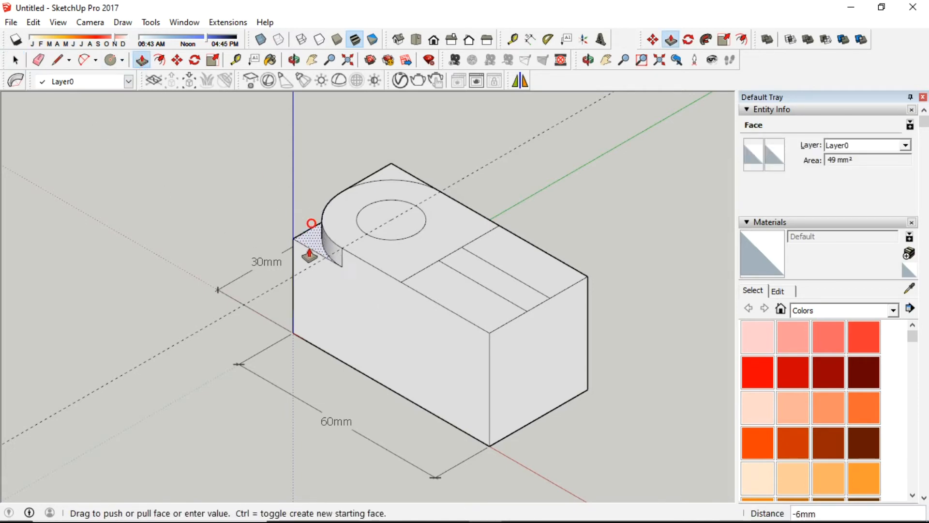
{"action": "left_click", "coordinate": [303, 364]}
{"action": "left_click", "coordinate": [390, 168]}
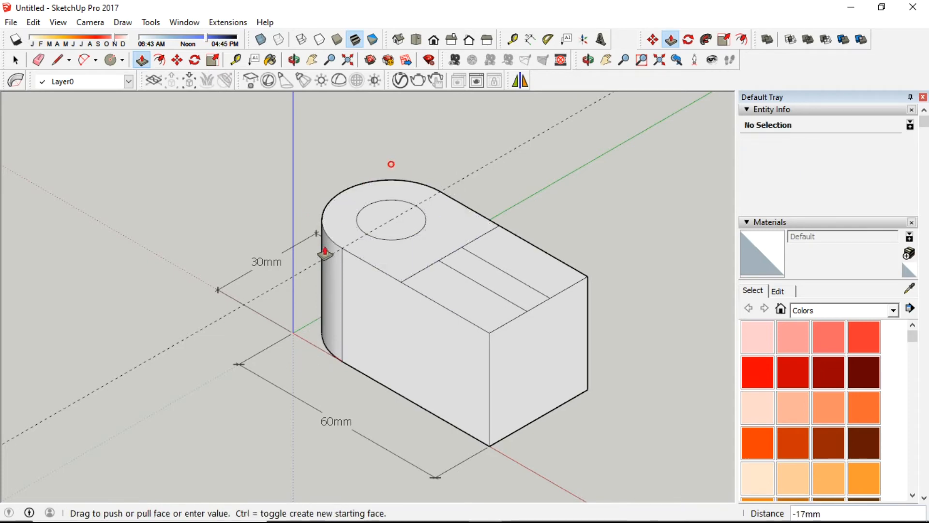
{"action": "left_click", "coordinate": [343, 368]}
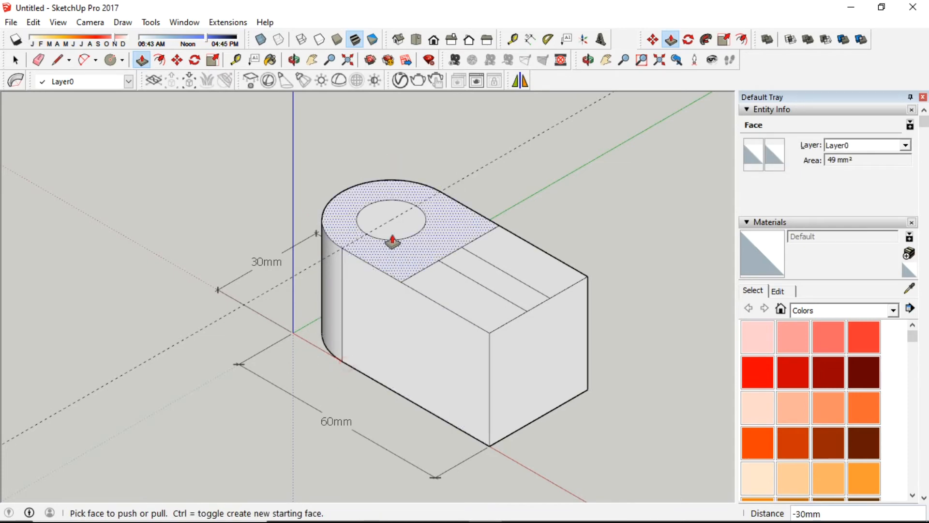
{"action": "left_click", "coordinate": [389, 225]}
{"action": "left_click", "coordinate": [358, 390]}
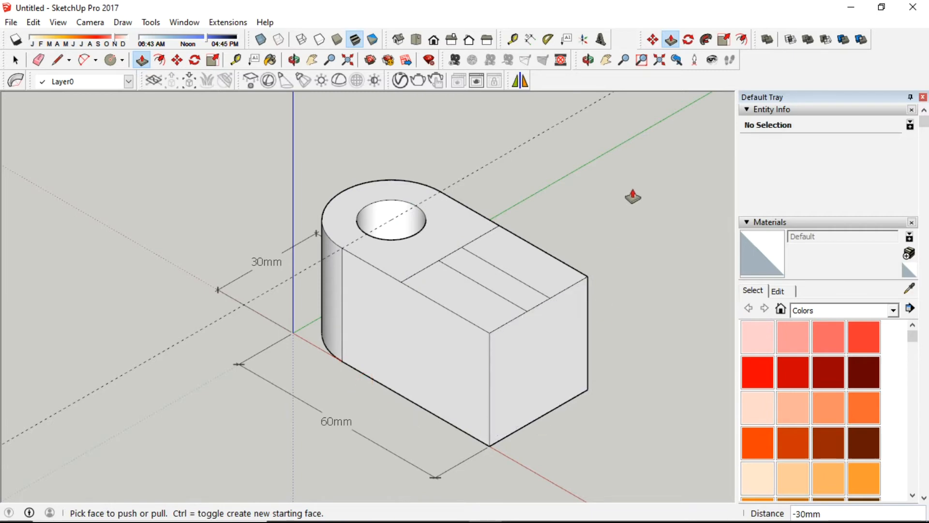
Step: Push the two top faces on either side of the rib strip down 21 mm
{"action": "left_click", "coordinate": [588, 59]}
{"action": "left_click_drag", "start_coordinate": [575, 305], "coordinate": [643, 289]}
{"action": "left_click_drag", "start_coordinate": [535, 290], "coordinate": [547, 210]}
{"action": "right_click", "coordinate": [551, 197]}
{"action": "left_click", "coordinate": [595, 205]}
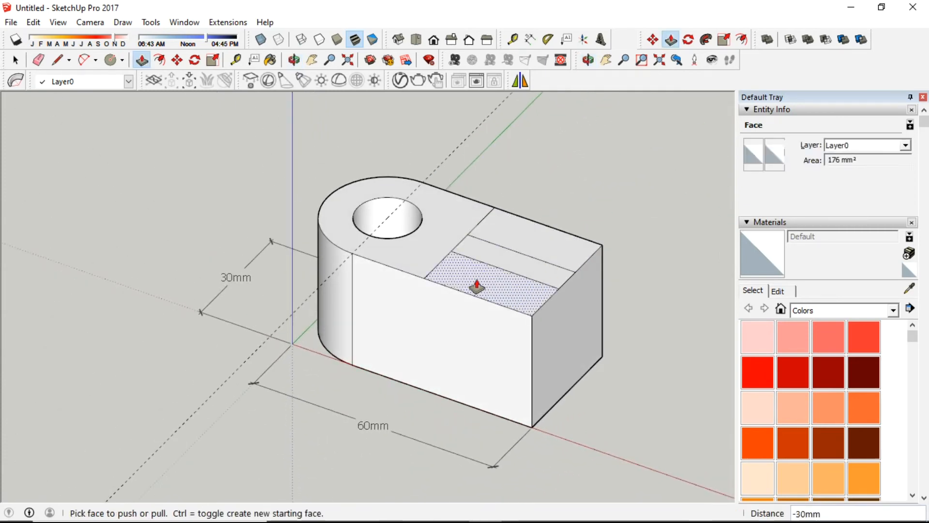
{"action": "left_click", "coordinate": [475, 286]}
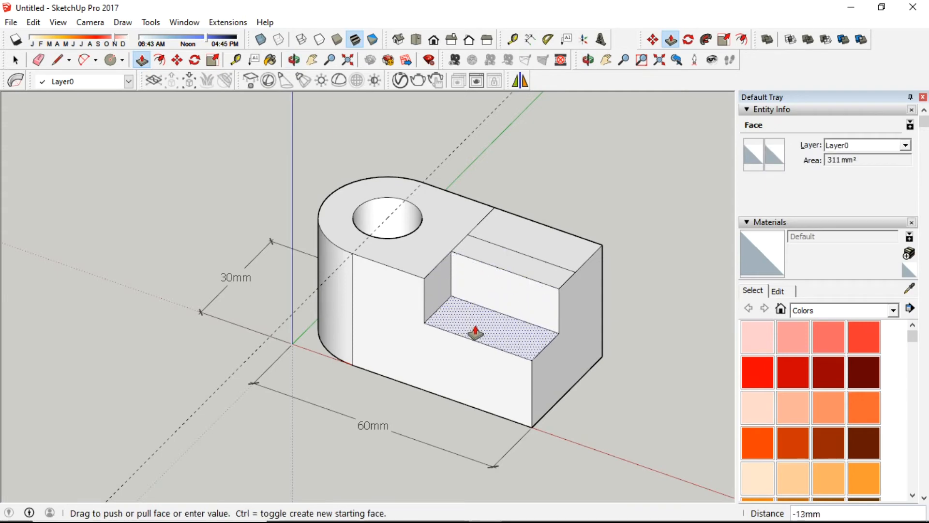
{"action": "type", "text": "21"}
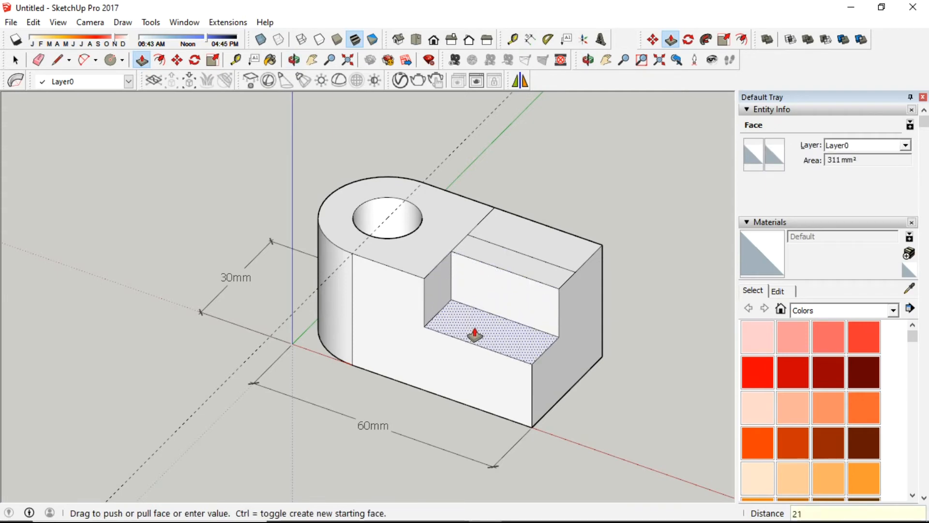
{"action": "key", "text": "Return"}
{"action": "left_click", "coordinate": [578, 251]}
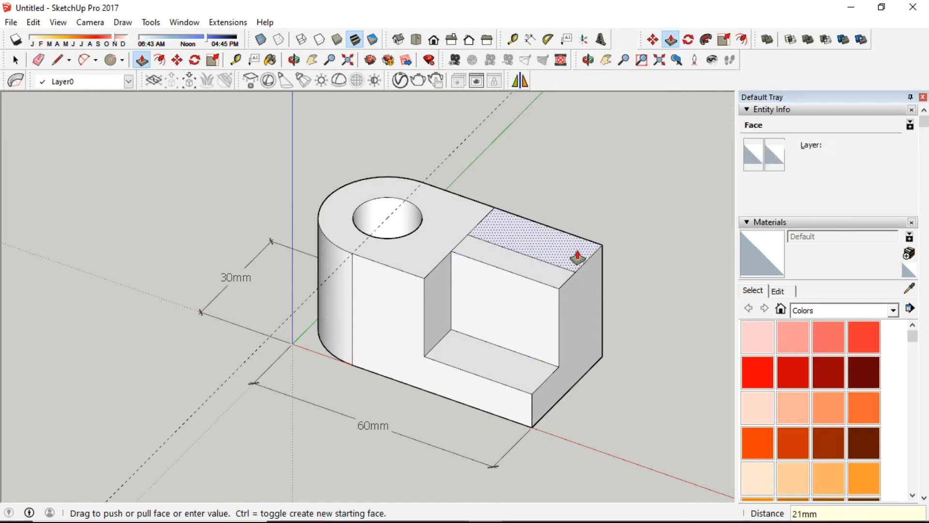
{"action": "left_click", "coordinate": [517, 386]}
{"action": "key", "text": "space"}
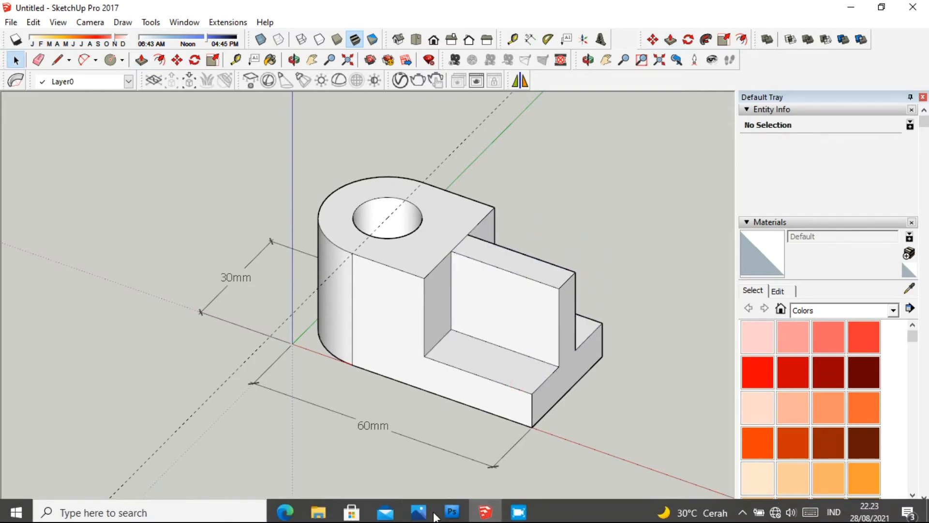
Step: Following the reference drawing, draw a diagonal across the rib's side face from its inner upper to outer lower corner and push away the upper triangle 7 mm
{"action": "left_click", "coordinate": [420, 508]}
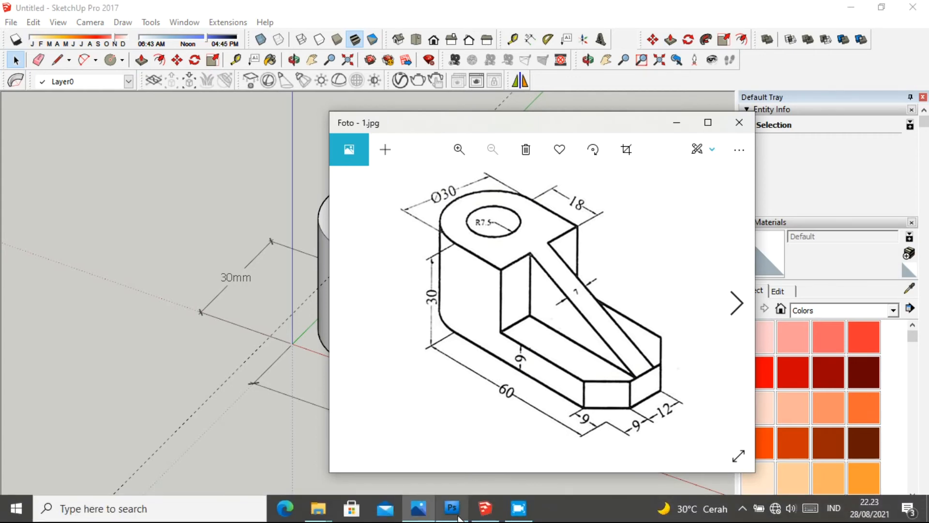
{"action": "left_click", "coordinate": [484, 508]}
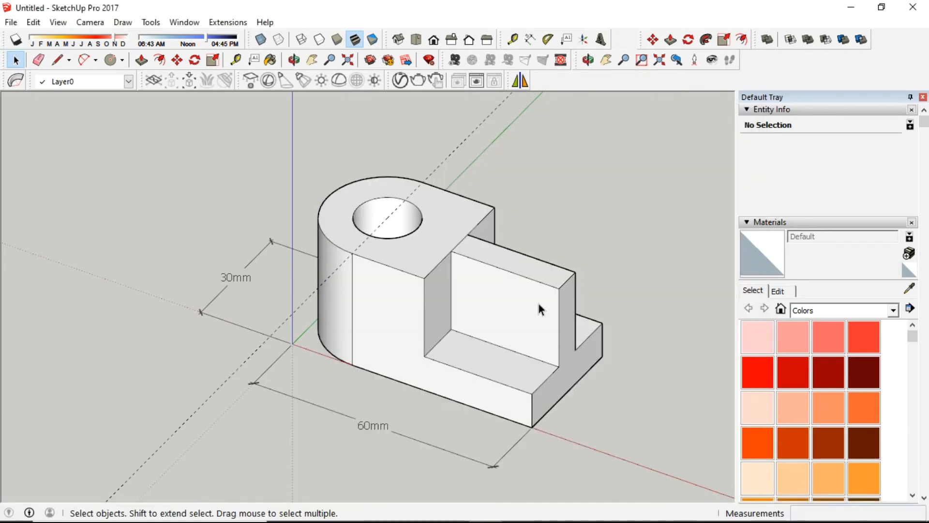
{"action": "left_click", "coordinate": [57, 60]}
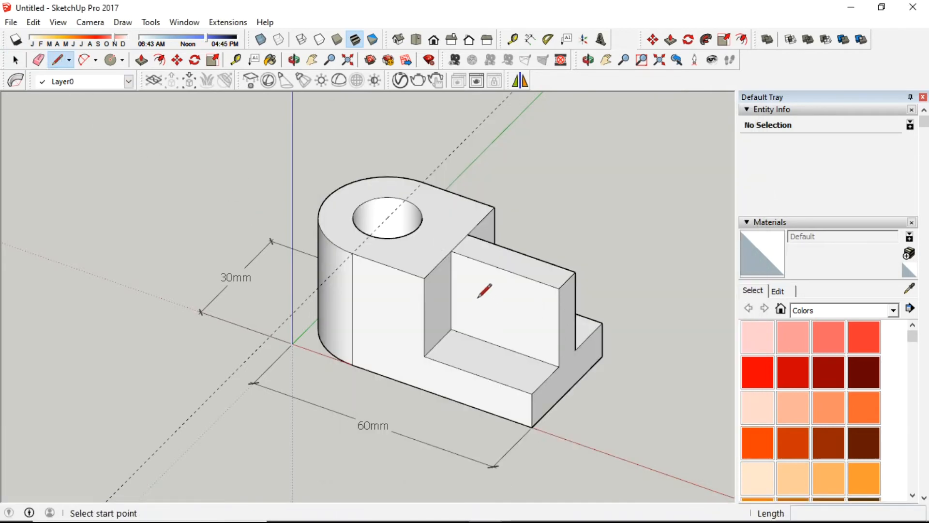
{"action": "left_click", "coordinate": [451, 251]}
{"action": "left_click", "coordinate": [559, 366]}
{"action": "key", "text": "p"}
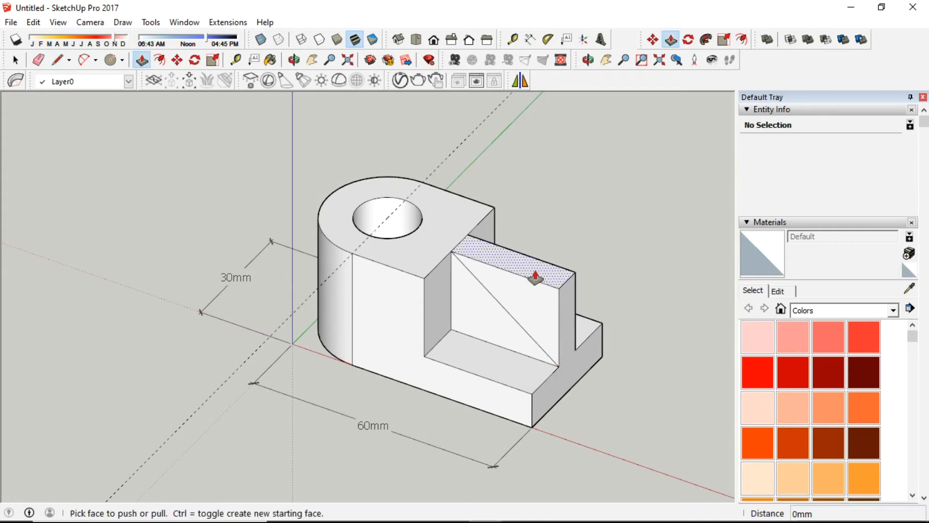
{"action": "left_click", "coordinate": [543, 295]}
{"action": "left_click", "coordinate": [571, 281]}
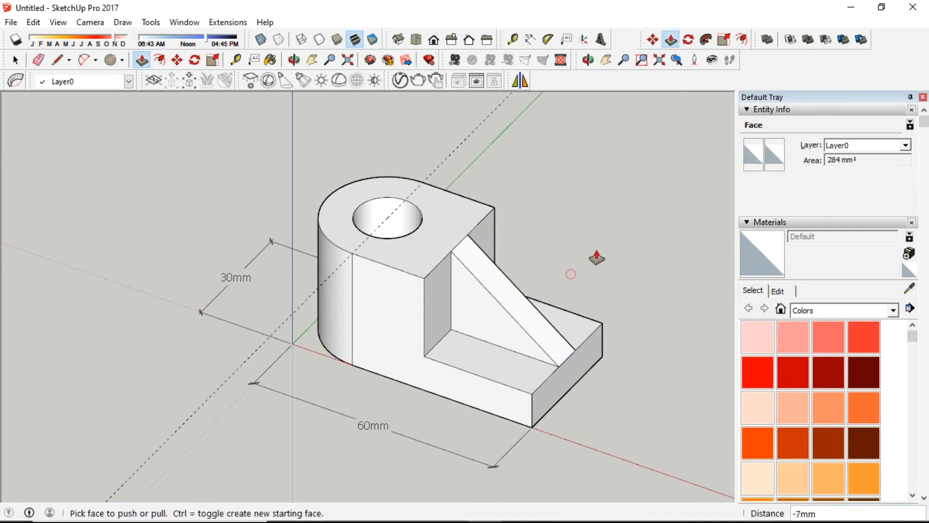
{"action": "key", "text": "space"}
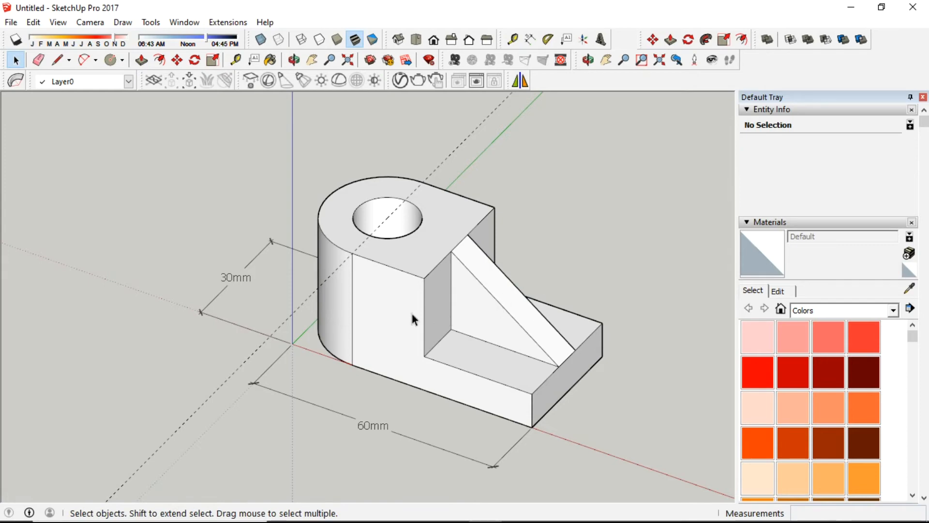
Step: Erase the 30 mm and 60 mm dimensions along with the leftover guide lines around the bracket
{"action": "left_click", "coordinate": [38, 60]}
{"action": "left_click", "coordinate": [235, 279]}
{"action": "left_click", "coordinate": [272, 362]}
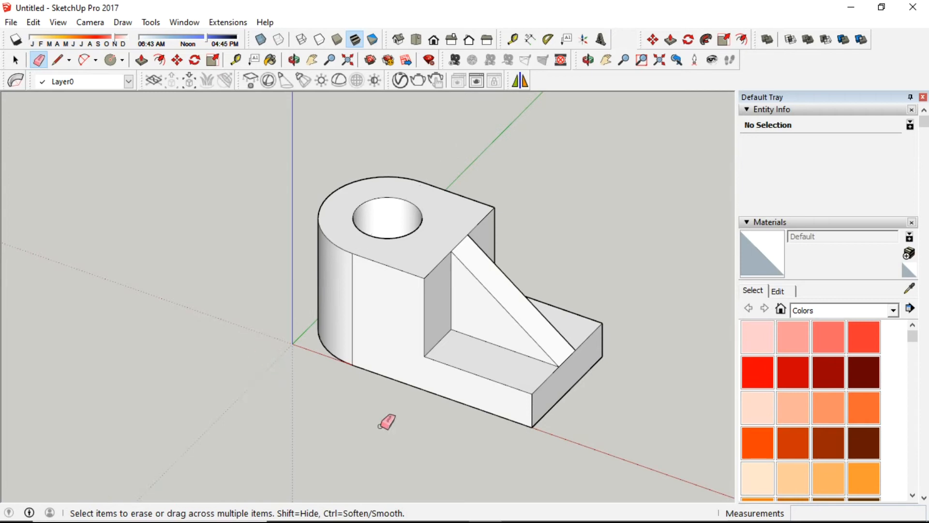
Step: Following the reference drawing, place a guide 9 mm in from the outer end edge on the base's top face
{"action": "mouse_move", "coordinate": [485, 522]}
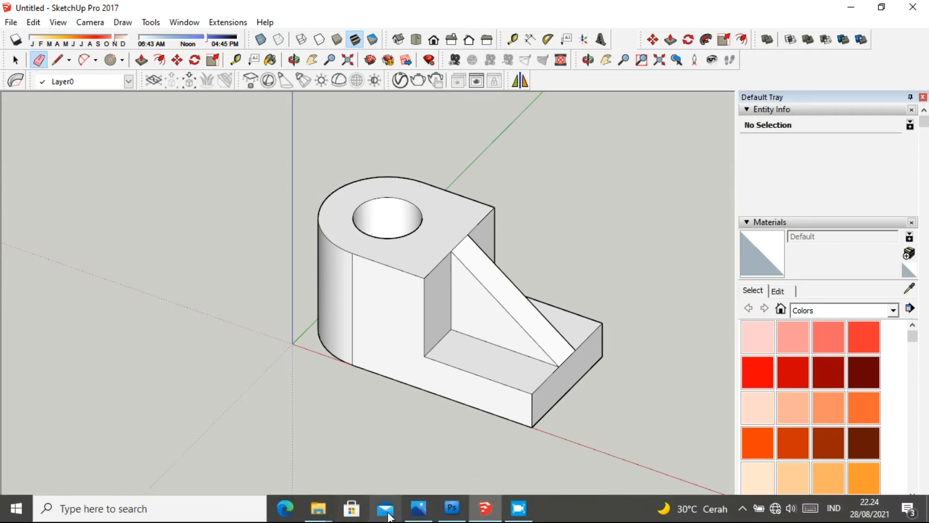
{"action": "left_click", "coordinate": [419, 509]}
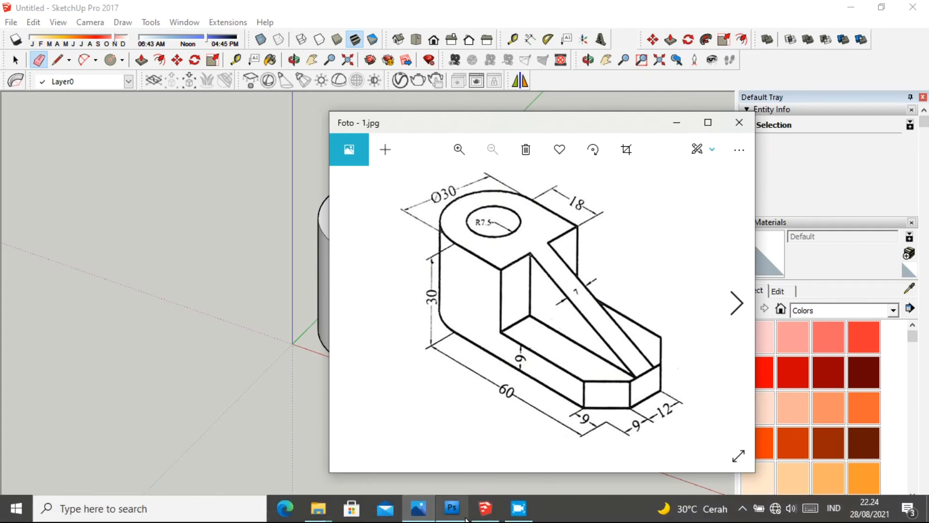
{"action": "left_click", "coordinate": [485, 515]}
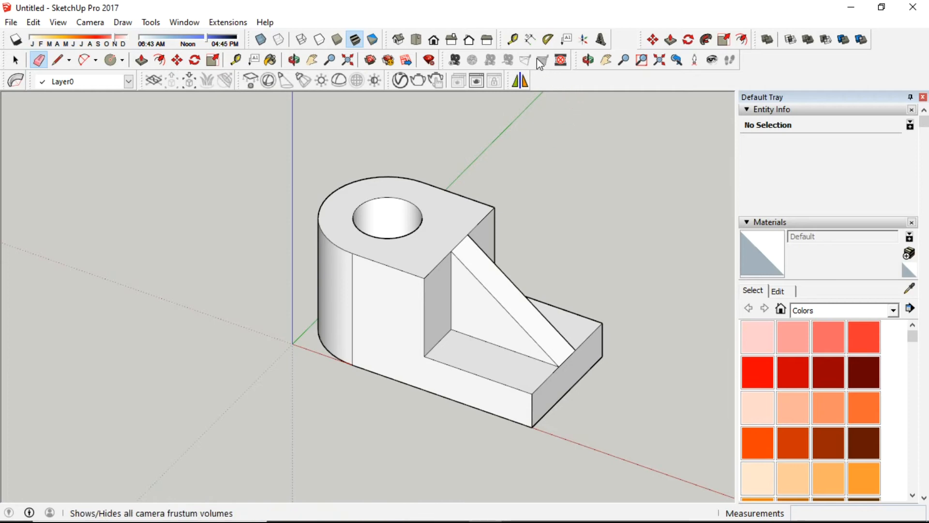
{"action": "left_click", "coordinate": [530, 40]}
{"action": "left_click", "coordinate": [513, 39]}
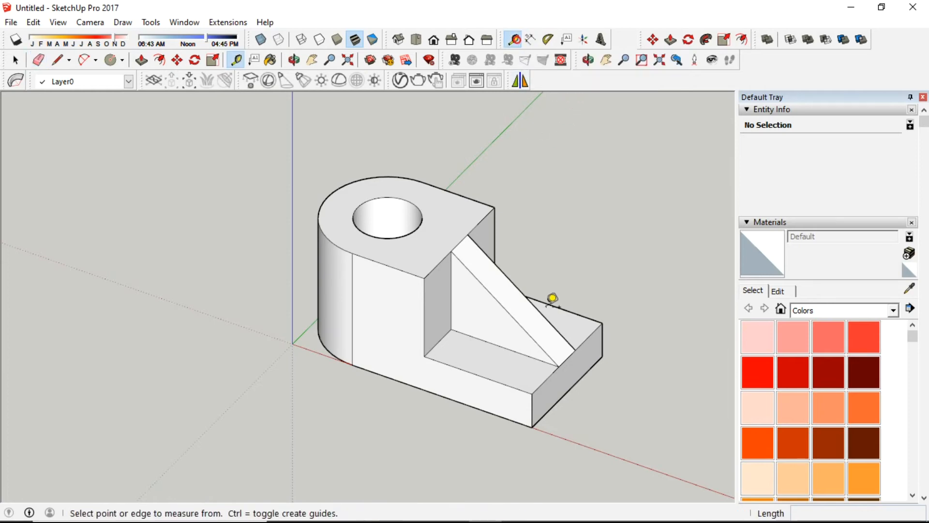
{"action": "left_click", "coordinate": [545, 380]}
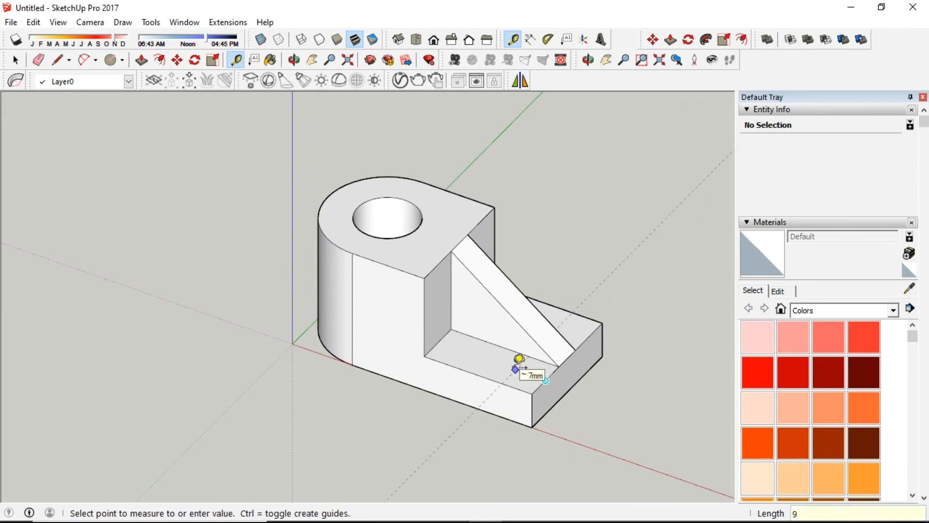
{"action": "type", "text": "9"}
{"action": "key", "text": "Return"}
{"action": "scroll", "coordinate": [547, 379], "scroll_direction": "down", "scroll_amount": 1}
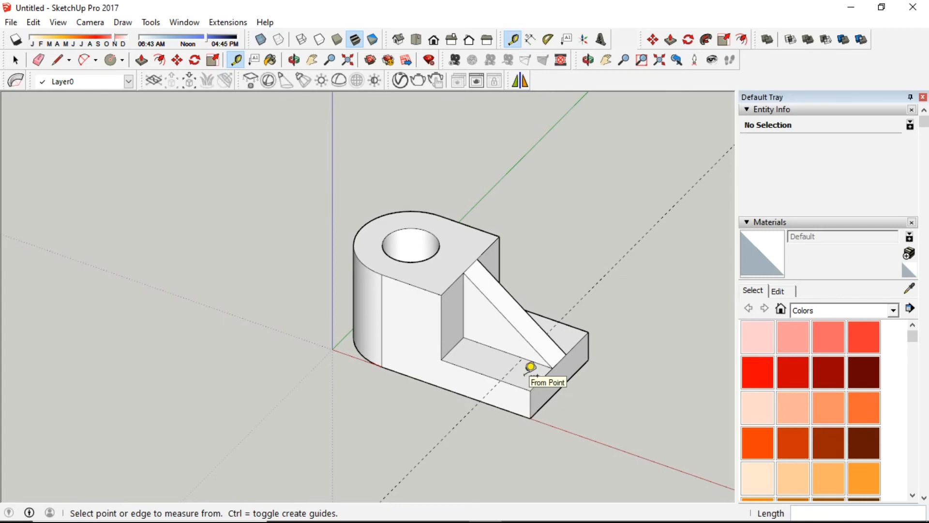
Step: Place guides 9 mm in from both long side edges of the base's top face
{"action": "scroll", "coordinate": [550, 381], "scroll_direction": "up", "scroll_amount": 3}
{"action": "scroll", "coordinate": [532, 382], "scroll_direction": "up", "scroll_amount": 1}
{"action": "left_click", "coordinate": [508, 392]}
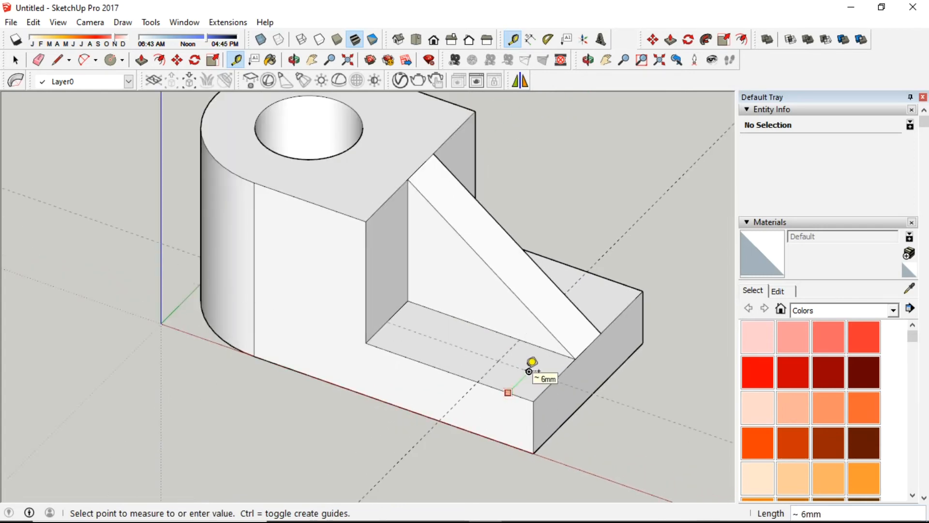
{"action": "key", "text": "Escape"}
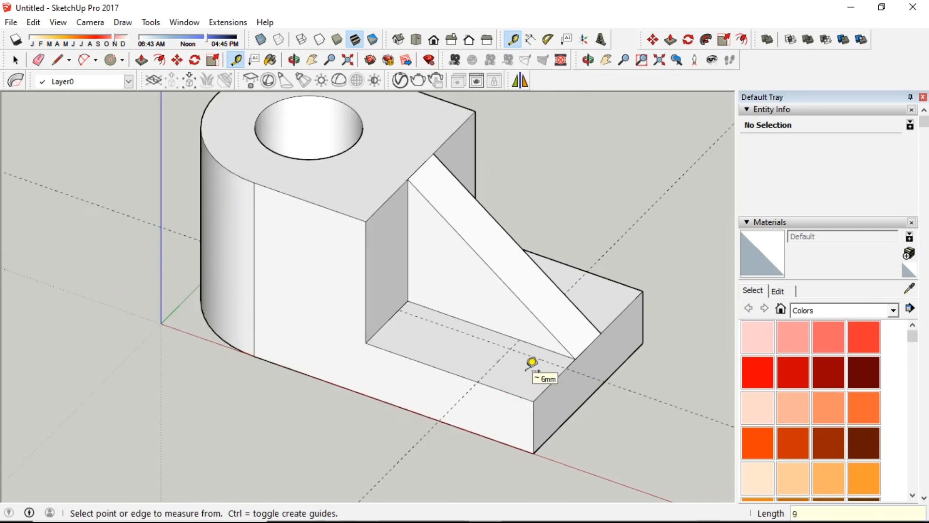
{"action": "left_click", "coordinate": [614, 281]}
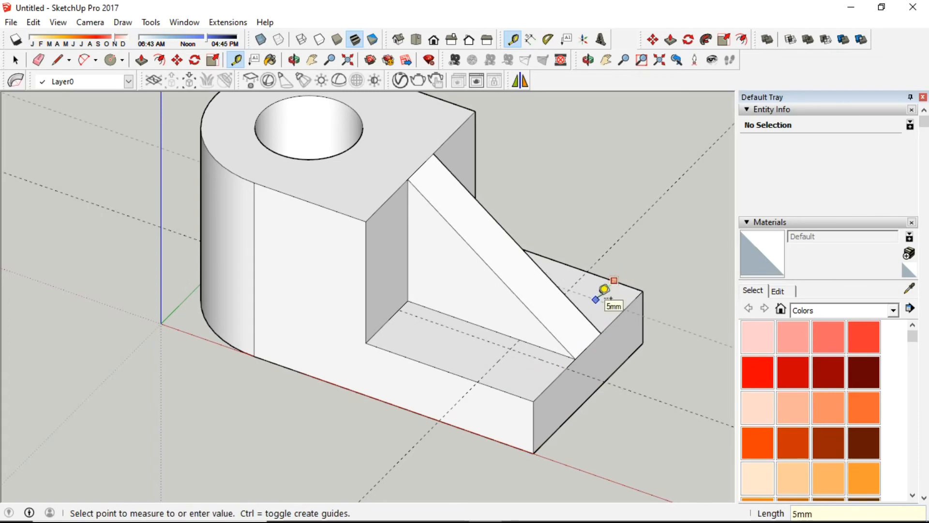
{"action": "key", "text": "Escape"}
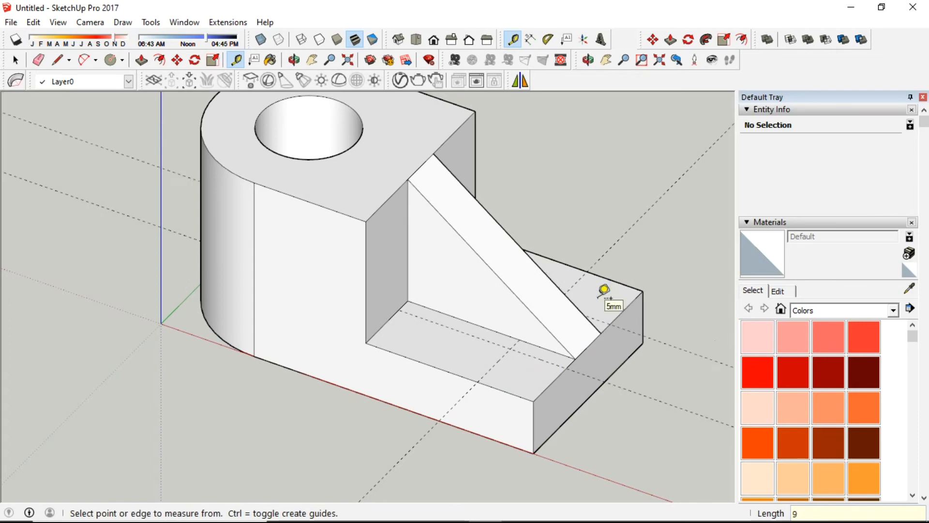
Step: Draw a diagonal line across each outer corner of the base between the guide intersections on the side and end edges
{"action": "key", "text": "l"}
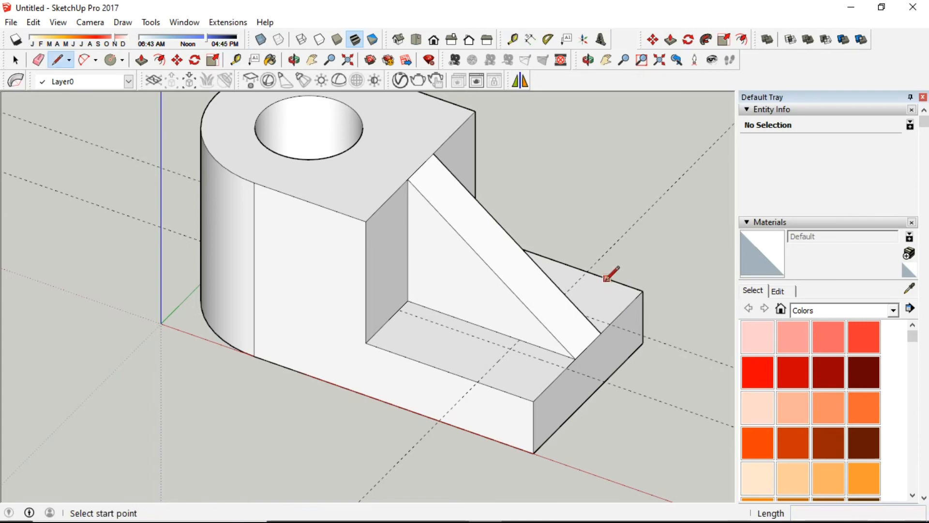
{"action": "left_click", "coordinate": [478, 381]}
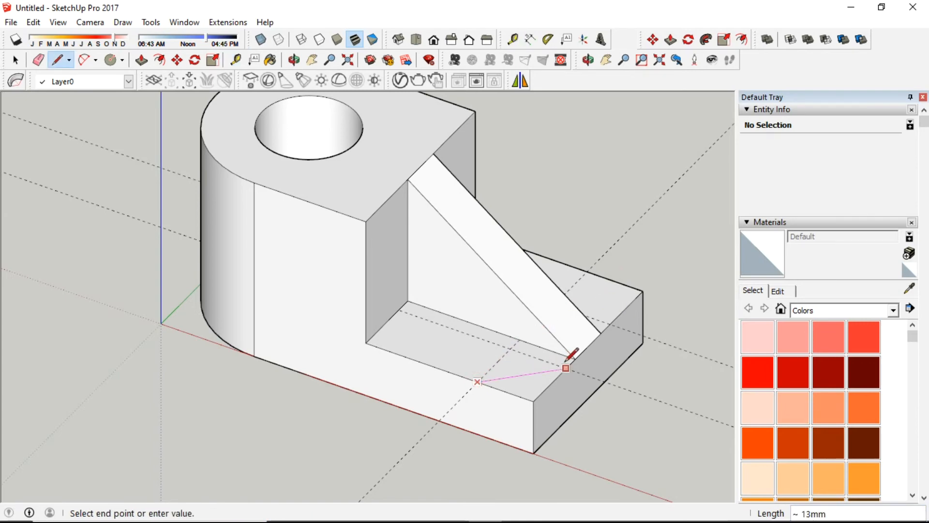
{"action": "left_click", "coordinate": [566, 367]}
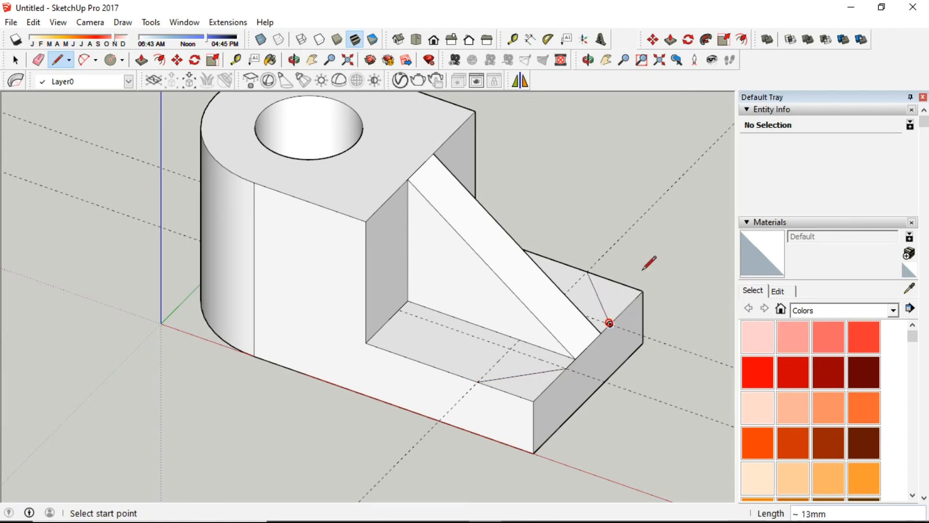
{"action": "key", "text": "e"}
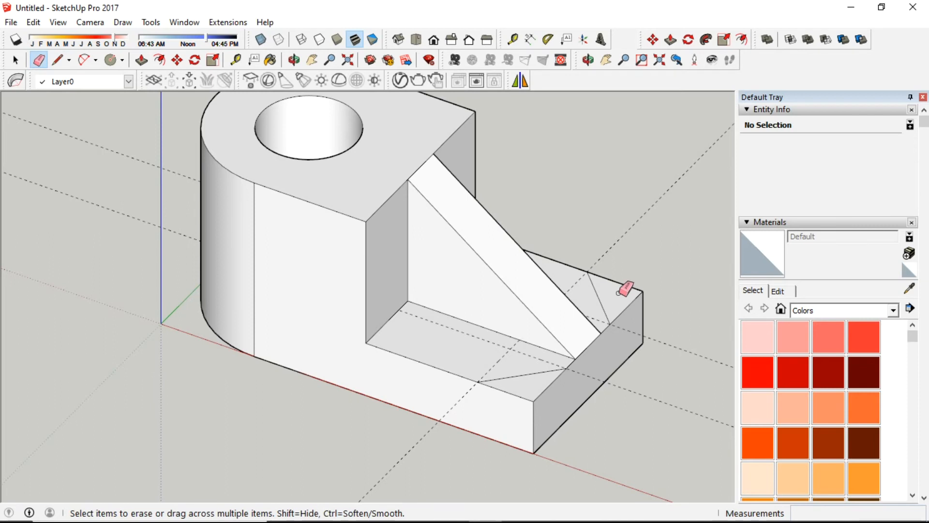
Step: Push both corner triangles down through the base to cut the chamfers, and erase the remaining guides
{"action": "key", "text": "p"}
{"action": "left_click", "coordinate": [626, 310]}
{"action": "left_click", "coordinate": [633, 355]}
{"action": "left_click", "coordinate": [556, 383]}
{"action": "left_click", "coordinate": [548, 459]}
{"action": "key", "text": "e"}
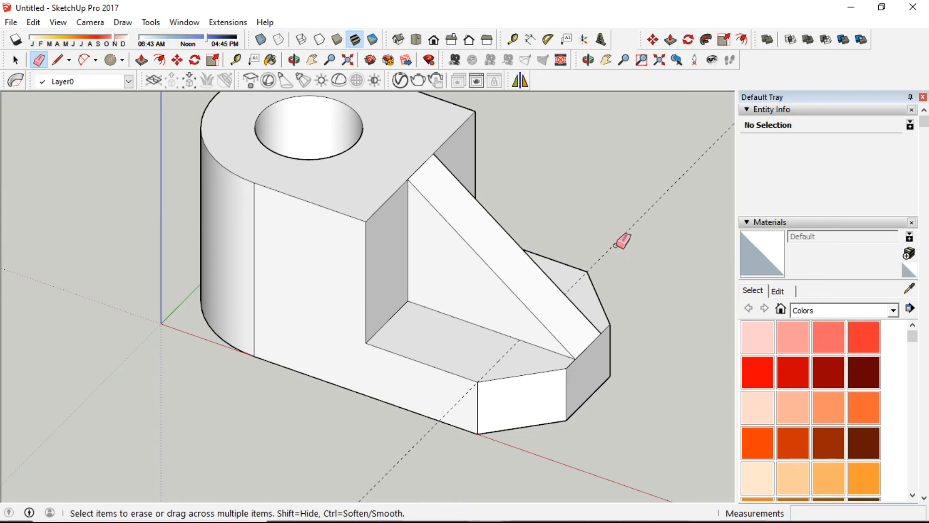
{"action": "scroll", "coordinate": [227, 322], "scroll_direction": "down", "scroll_amount": 4}
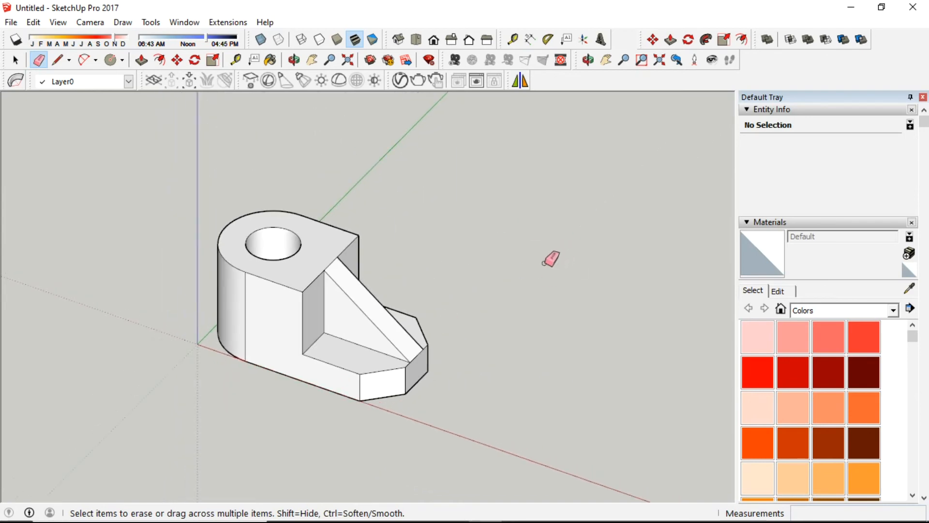
Step: Select all connected geometry of the bracket and make it a group
{"action": "key", "text": "space"}
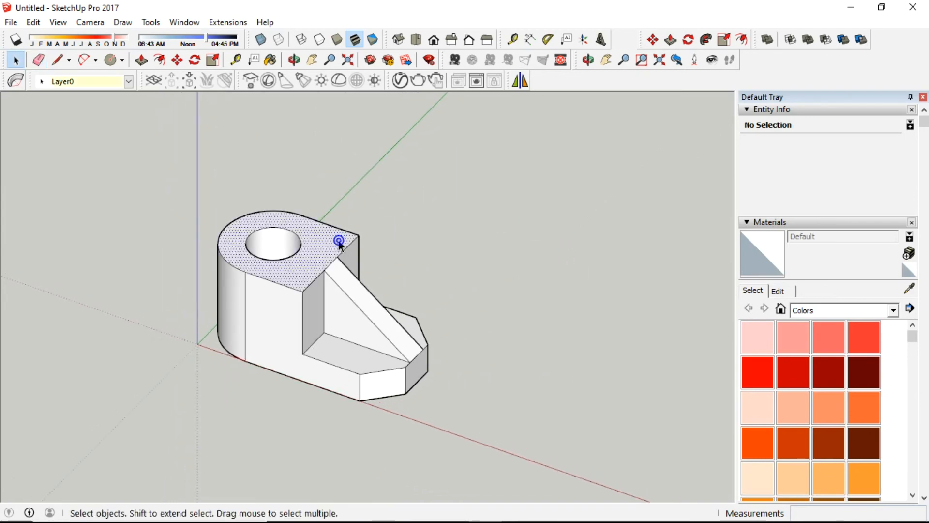
{"action": "triple_click", "coordinate": [339, 242]}
{"action": "right_click", "coordinate": [338, 242]}
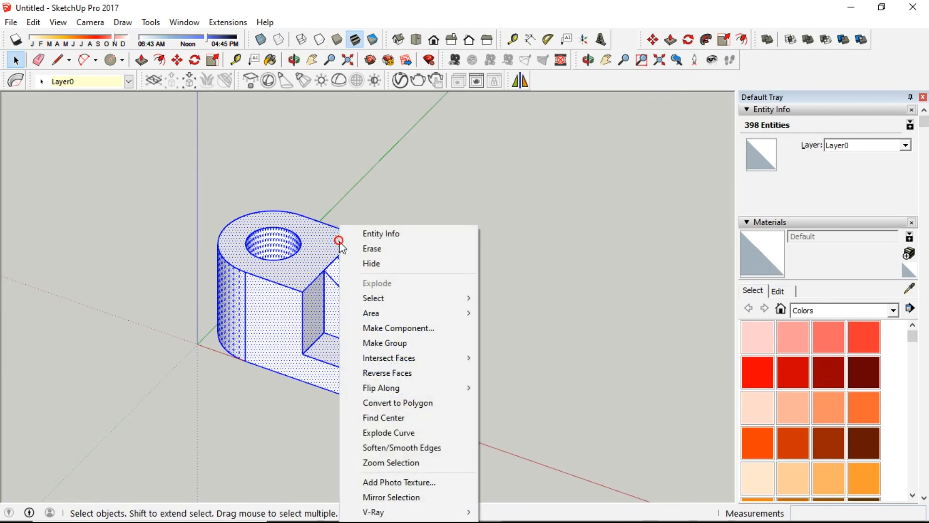
{"action": "left_click", "coordinate": [405, 343]}
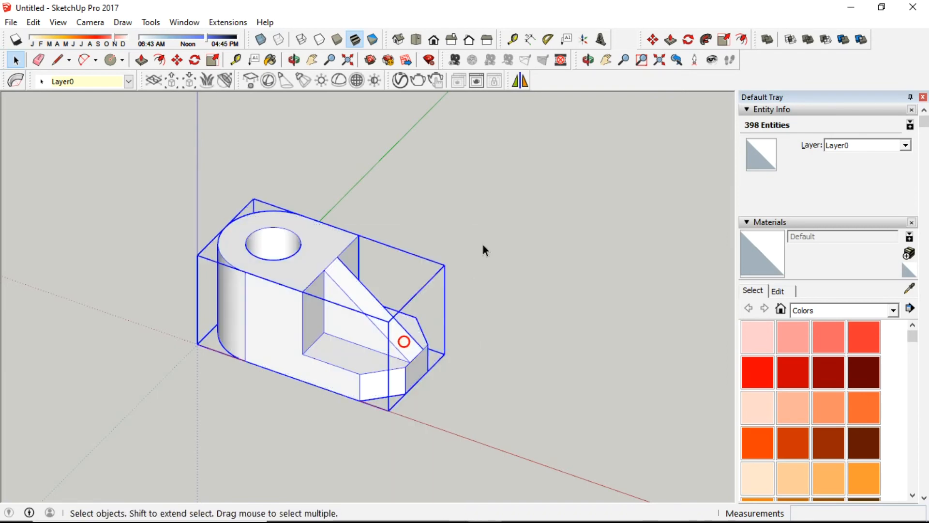
{"action": "left_click", "coordinate": [533, 266]}
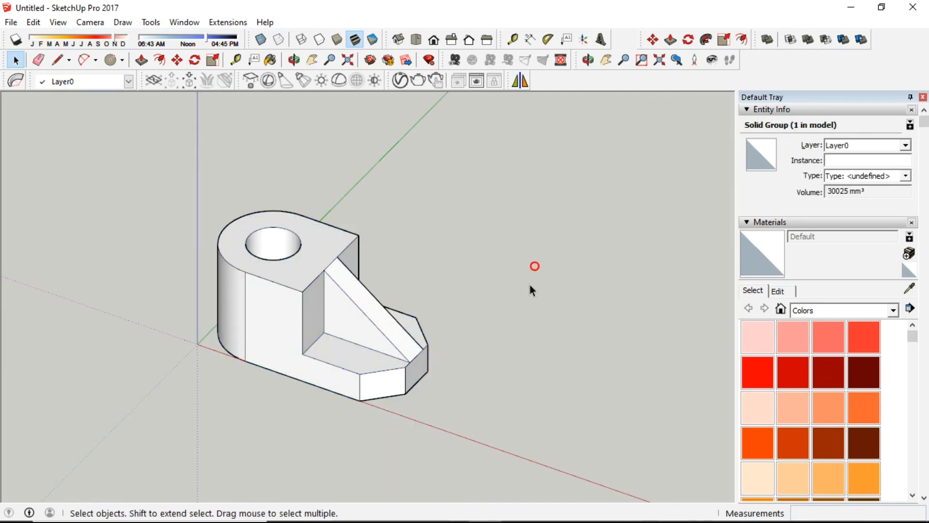
Step: Examine the bracket from several angles and compare its shape with the reference drawing
{"action": "left_click", "coordinate": [590, 59]}
{"action": "left_click_drag", "start_coordinate": [375, 344], "coordinate": [242, 332]}
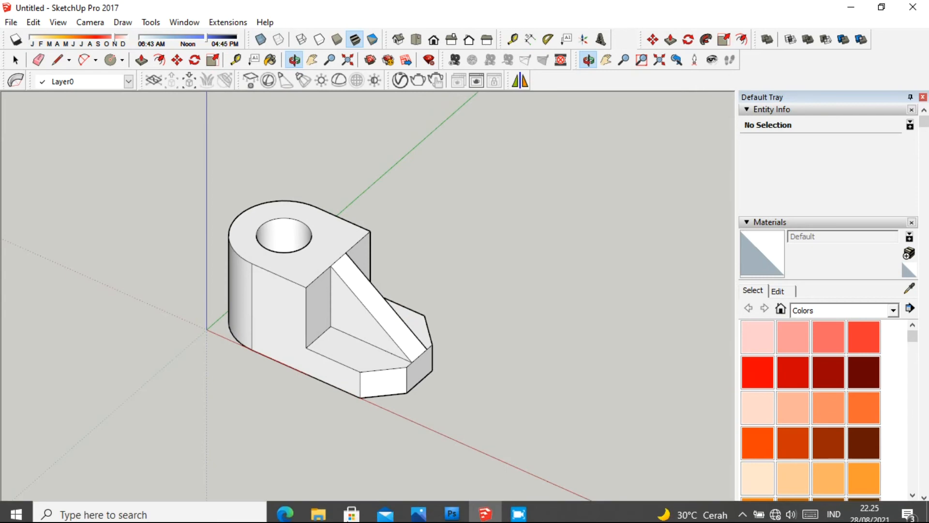
{"action": "left_click", "coordinate": [416, 509]}
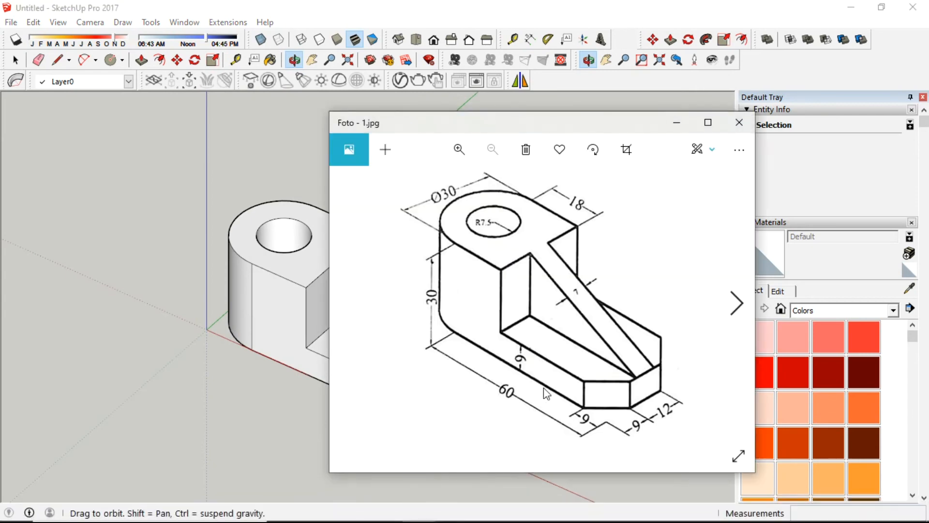
{"action": "left_click", "coordinate": [679, 125]}
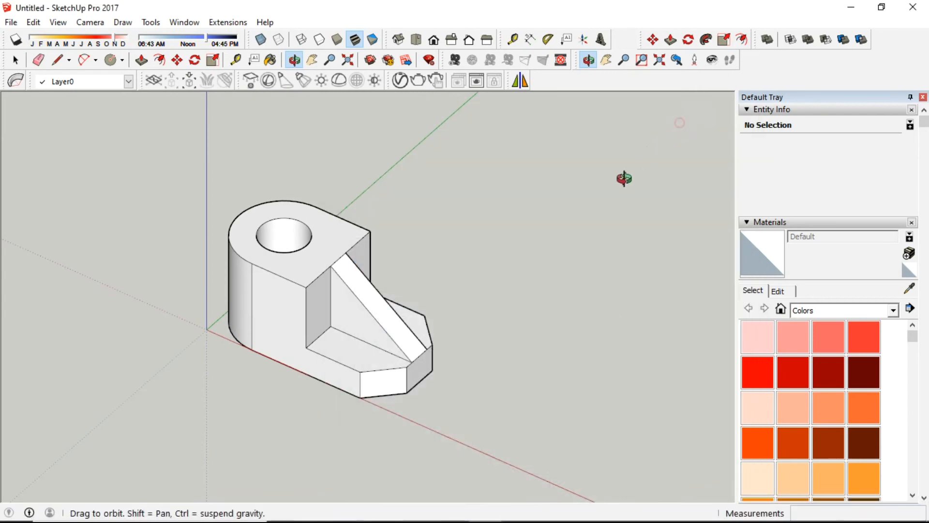
{"action": "left_click_drag", "start_coordinate": [346, 302], "coordinate": [234, 269]}
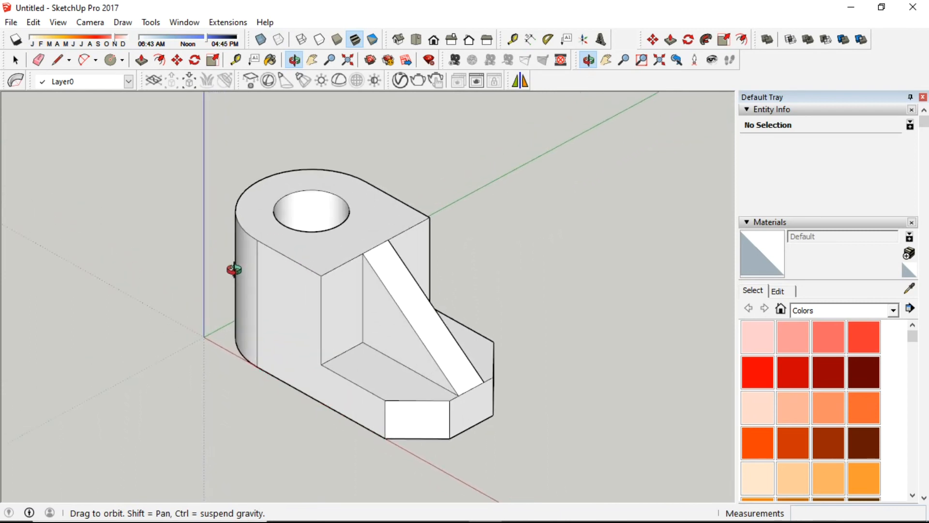
{"action": "right_click", "coordinate": [486, 231]}
{"action": "left_click", "coordinate": [528, 233]}
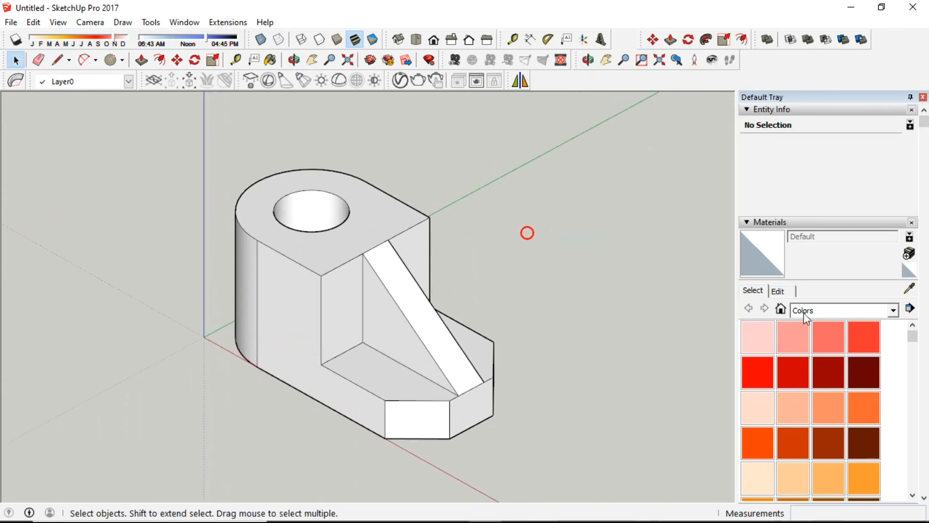
Step: Paint the bracket group with the light blue-violet material Color I02 from the Colors collection
{"action": "left_click_drag", "start_coordinate": [913, 337], "coordinate": [922, 424]}
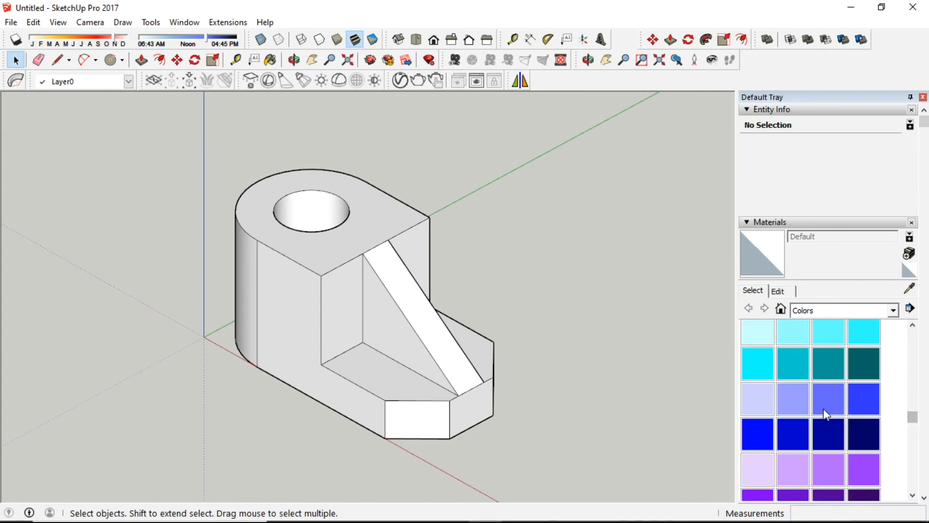
{"action": "left_click", "coordinate": [794, 401]}
{"action": "left_click", "coordinate": [380, 227]}
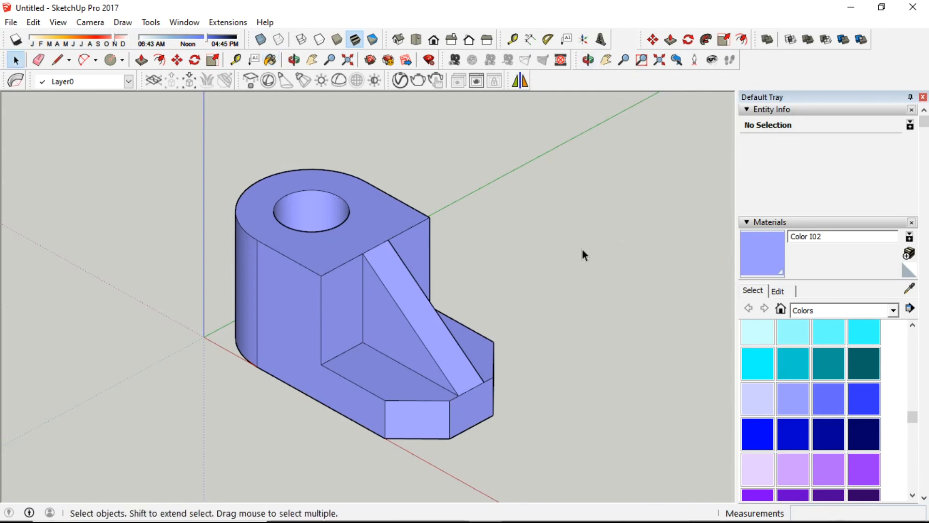
Step: Inspect the painted bracket from all sides, including its underside, and return to an angled view from above
{"action": "key", "text": "o"}
{"action": "left_click_drag", "start_coordinate": [431, 334], "coordinate": [373, 390]}
{"action": "left_click_drag", "start_coordinate": [607, 421], "coordinate": [473, 299]}
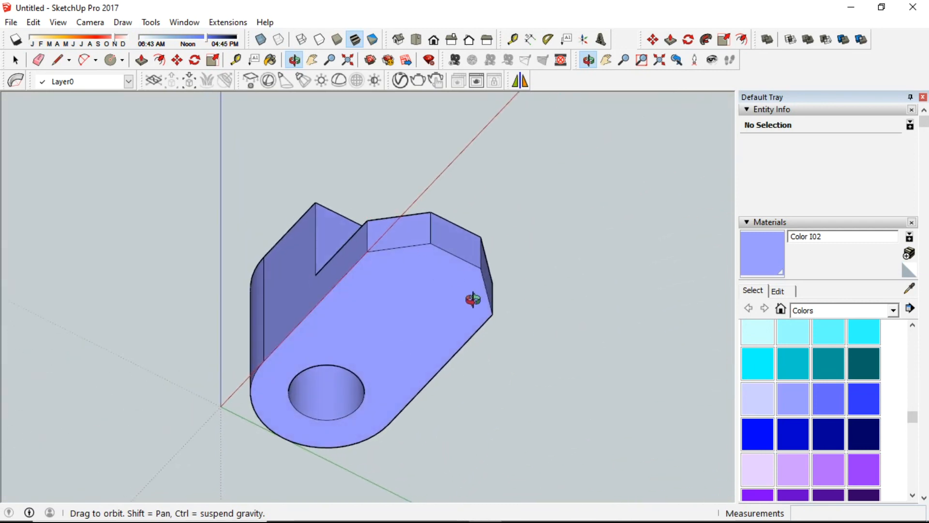
{"action": "left_click_drag", "start_coordinate": [434, 435], "coordinate": [316, 376]}
{"action": "right_click", "coordinate": [696, 399]}
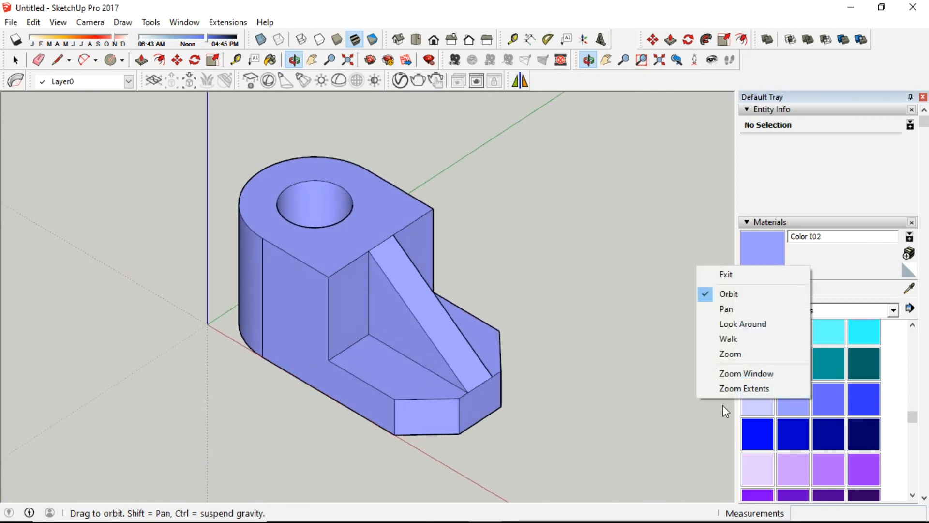
{"action": "left_click", "coordinate": [710, 273]}
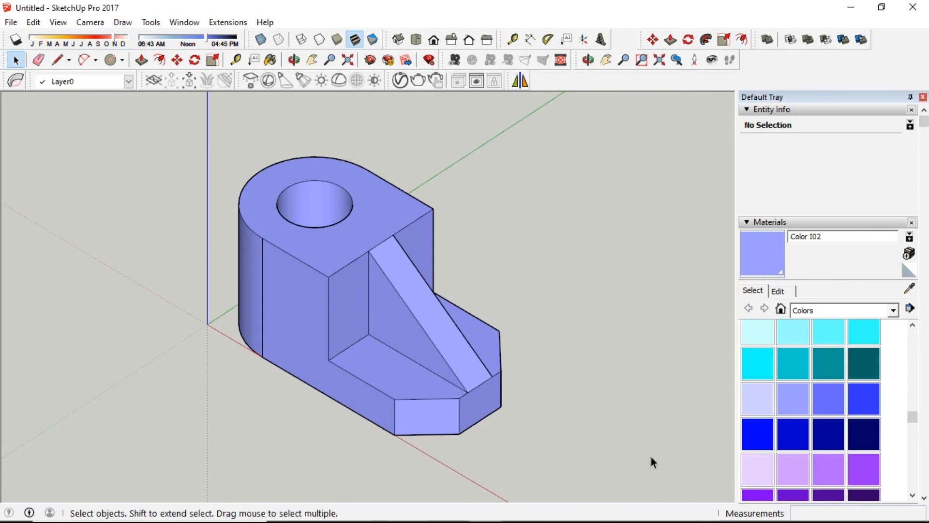